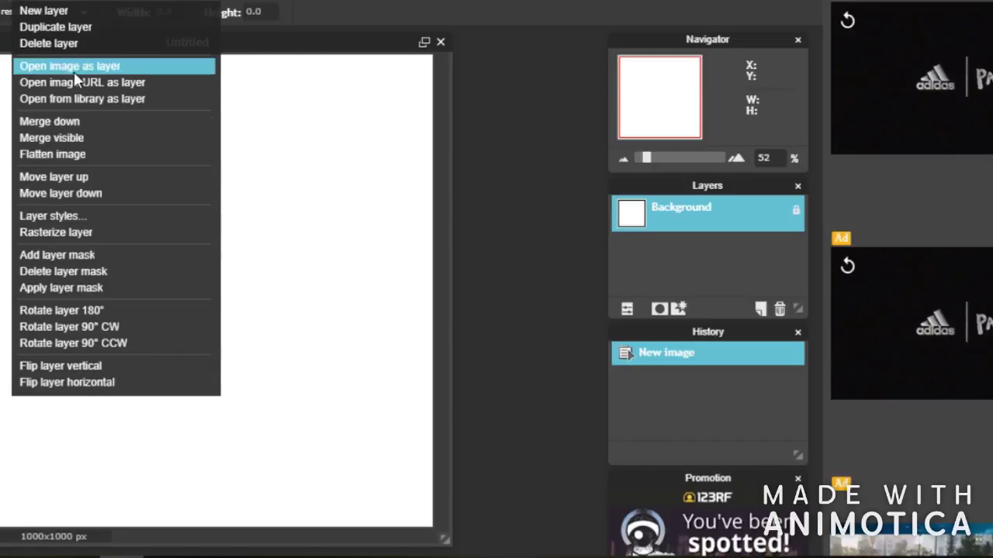
Open the character image as a new layer above the blank background.
double_click(194, 41)
left_click(312, 54)
left_click(336, 300)
Rotate the character layer upright with Free transform and apply the change.
left_click(23, 2)
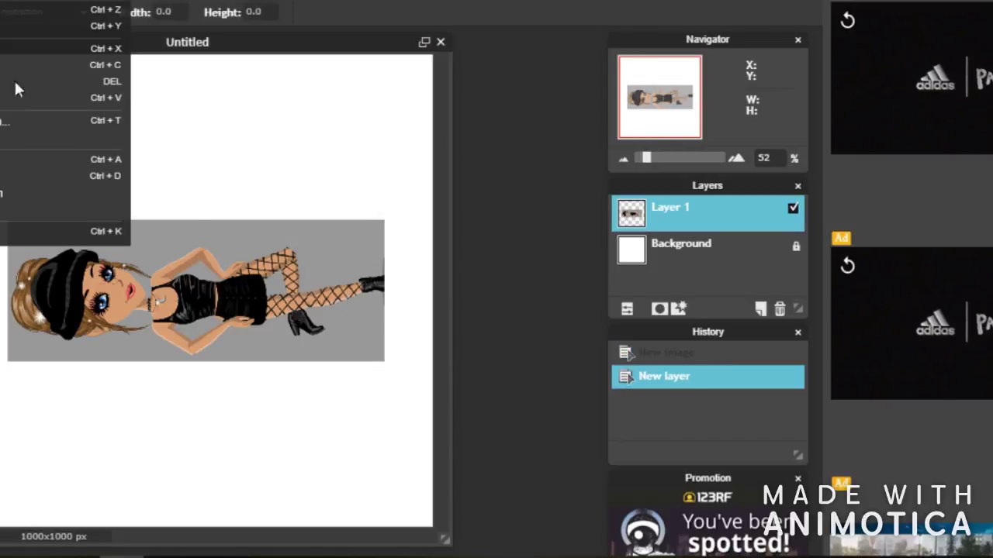
left_click(44, 225)
left_click_drag(45, 221, 142, 141)
key("Return")
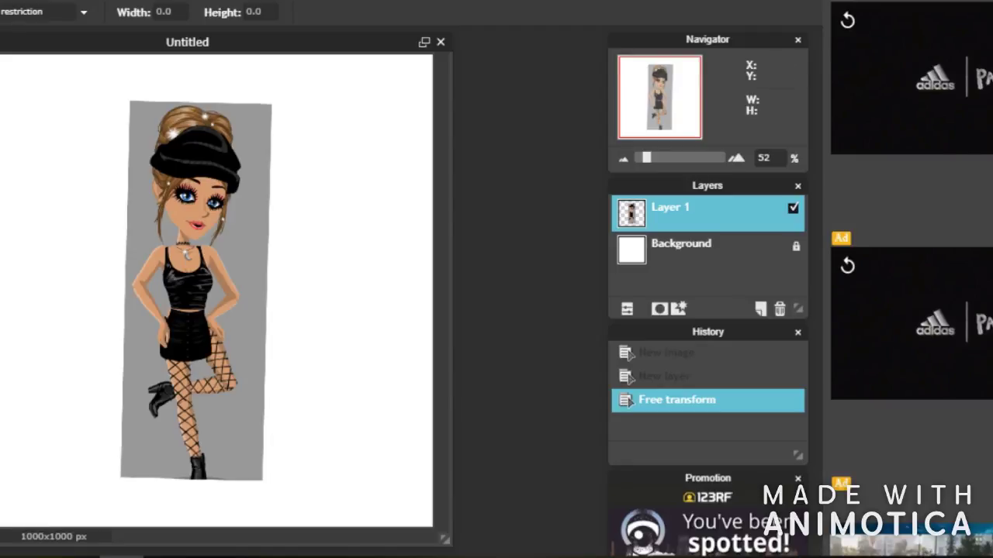
Select the grey areas around the character with the Wand tool and clear them.
left_click(206, 294)
key("Delete")
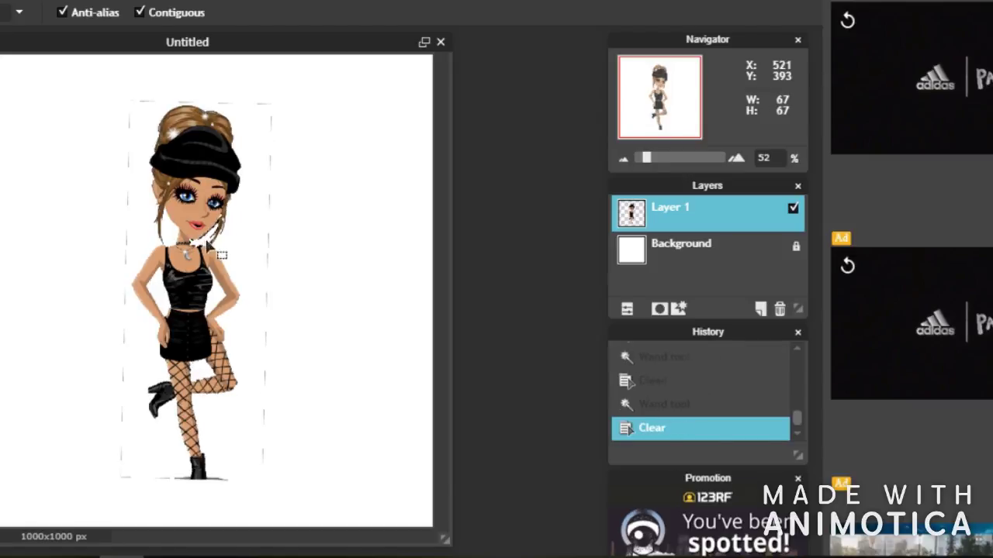
key("Delete")
Clear the leftover grey fringe around the character's hair with the Wand tool.
scroll(339, 166, "up", 6)
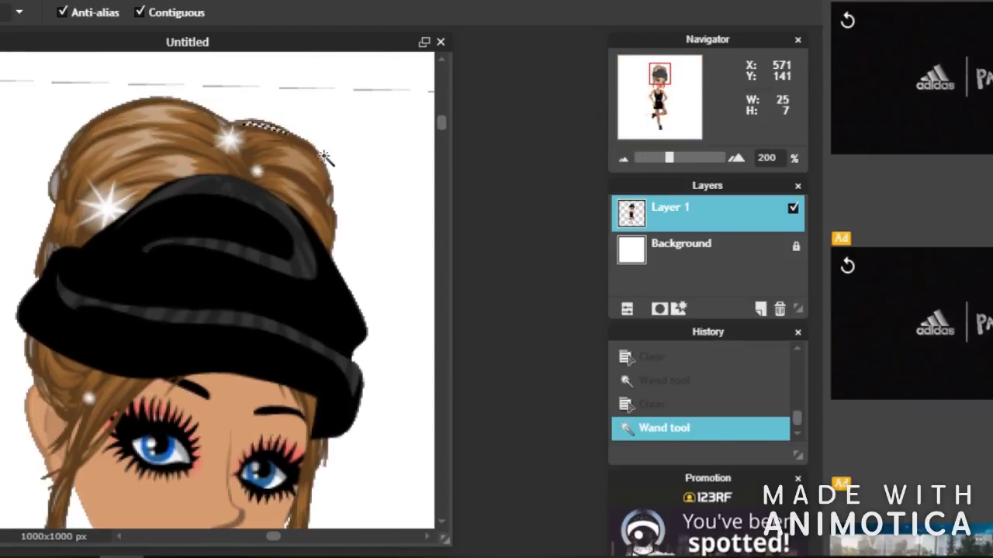
key("Delete")
scroll(222, 525, "up", 3)
left_click(188, 395)
key("Delete")
scroll(234, 259, "down", 3)
scroll(300, 506, "up", 2)
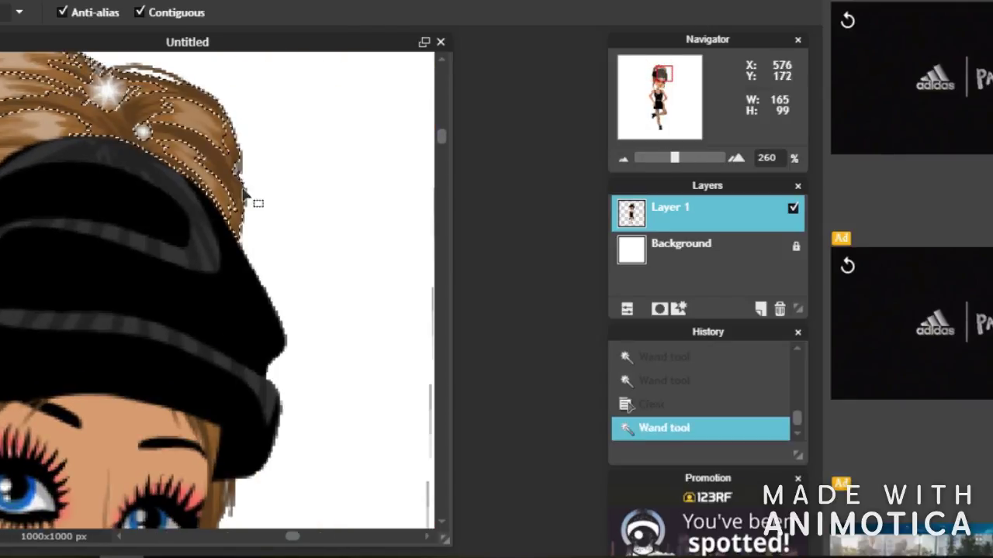
Erase the thin frame lines left around the character and the remnants near her feet.
scroll(110, 132, "down", 5)
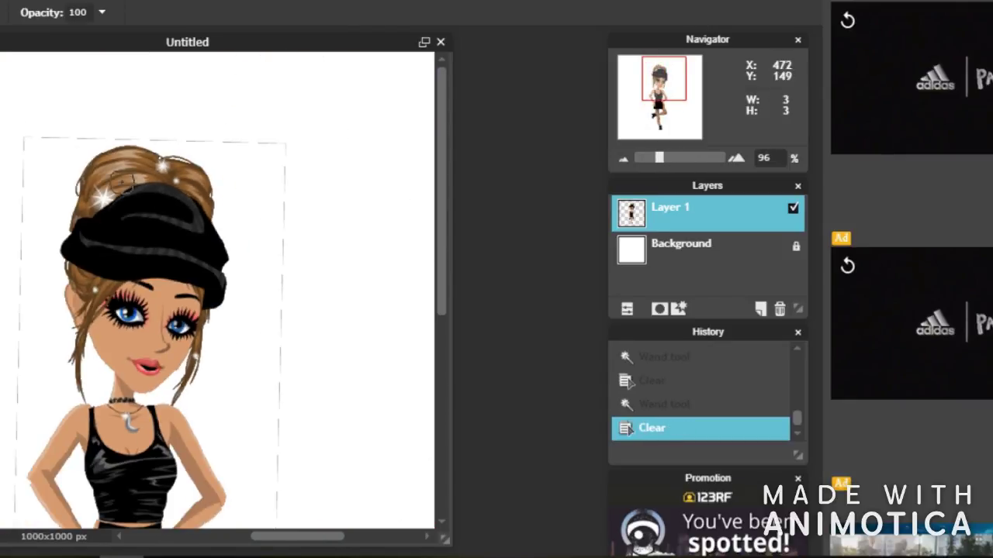
left_click(47, 178)
key("e")
left_click(33, 143)
left_click_drag(447, 282, 447, 479)
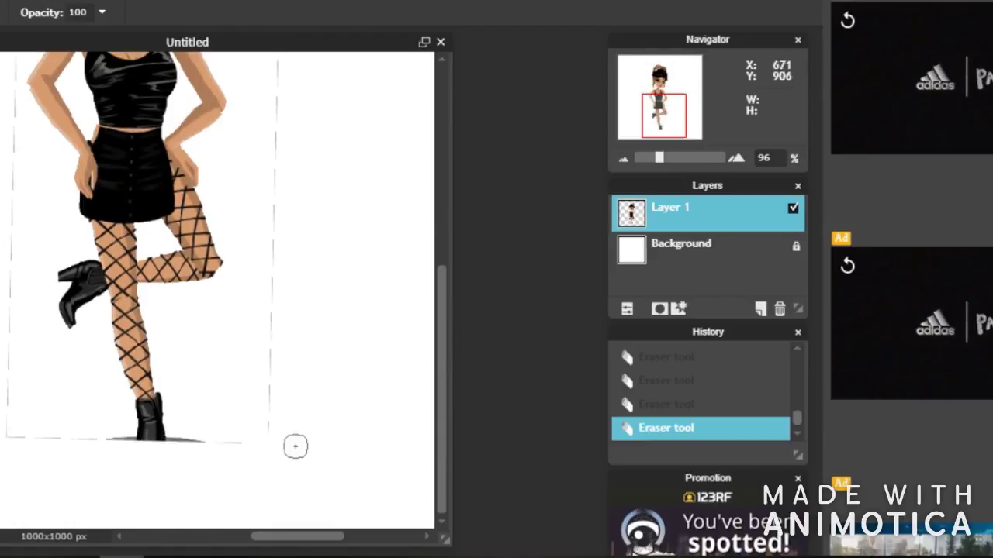
scroll(427, 345, "up", 5)
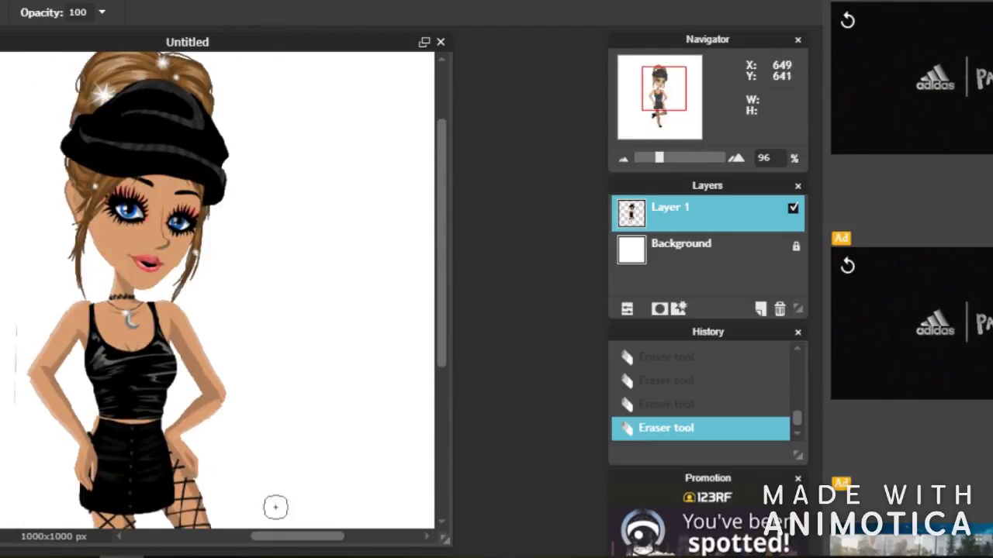
scroll(272, 326, "down", 5)
scroll(272, 325, "left", 3)
scroll(439, 284, "up", 5)
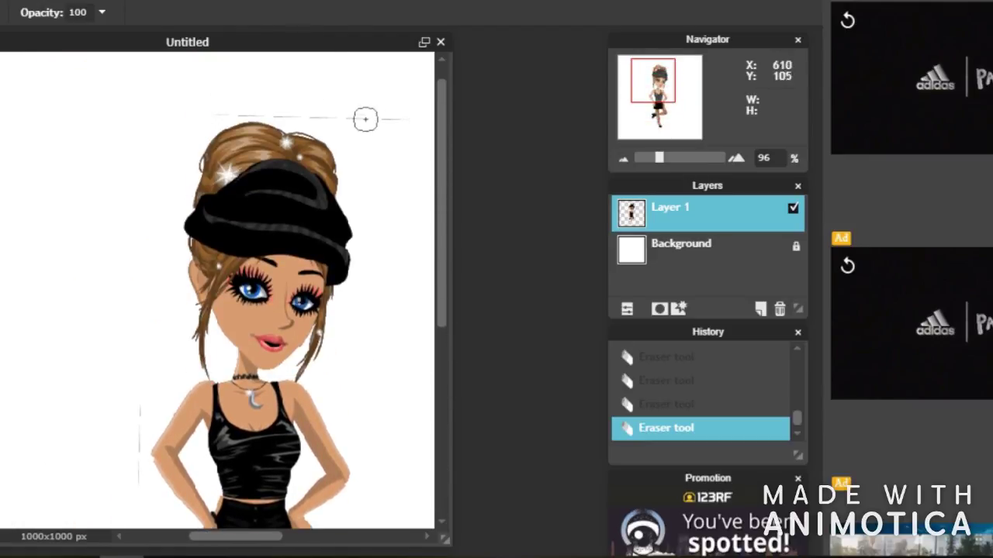
Apply a Free transform to the character and paste the arm cutout as a new layer.
key("ctrl+0")
key("ctrl+t")
left_click(271, 310)
key("ctrl+v")
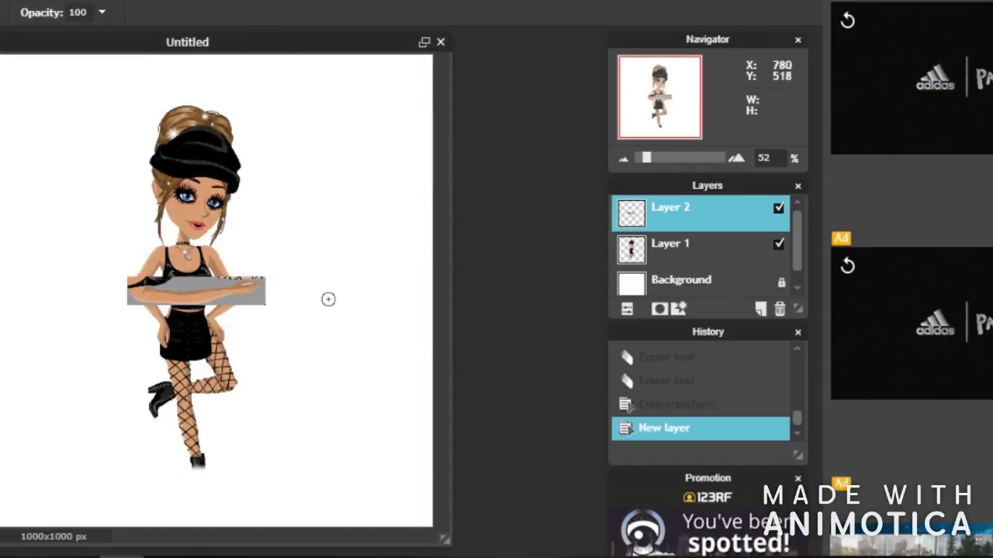
Hide Layer 1 and erase the grey background, top and fishnet remnants around the arm on Layer 2.
key("ctrl+alt+0")
left_click(777, 245)
key("Delete")
scroll(252, 254, "up", 3)
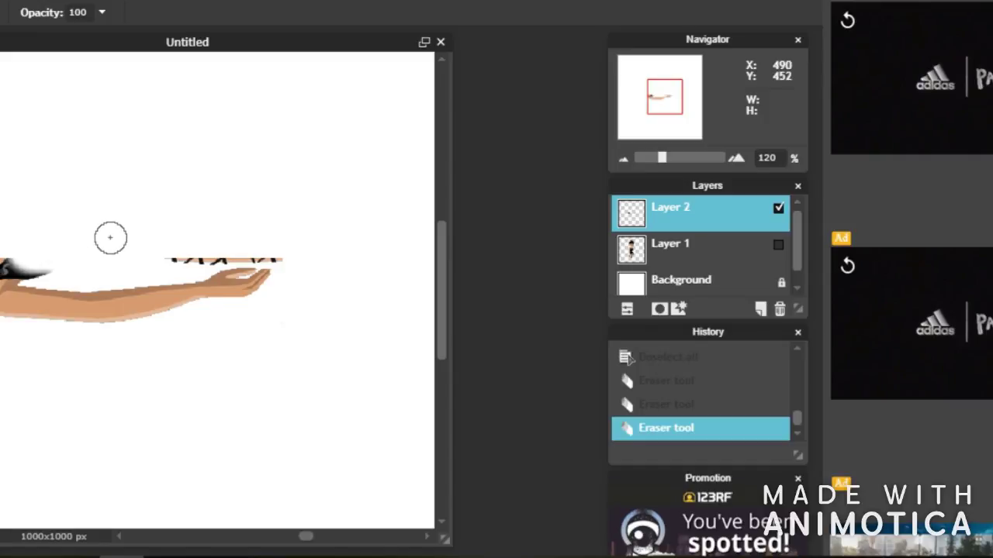
scroll(209, 252, "up", 1)
key("ctrl+z")
key("ctrl+y")
scroll(222, 310, "up", 2)
scroll(166, 328, "down", 4)
scroll(163, 284, "up", 3)
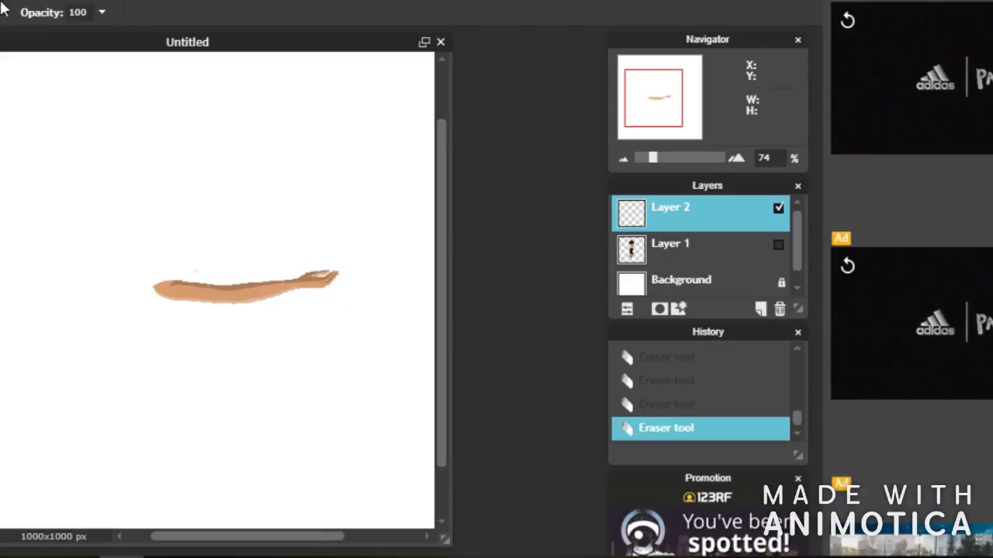
Show Layer 1 again, apply the arm's Free transform and rotate the arm layer 180°.
left_click(778, 244)
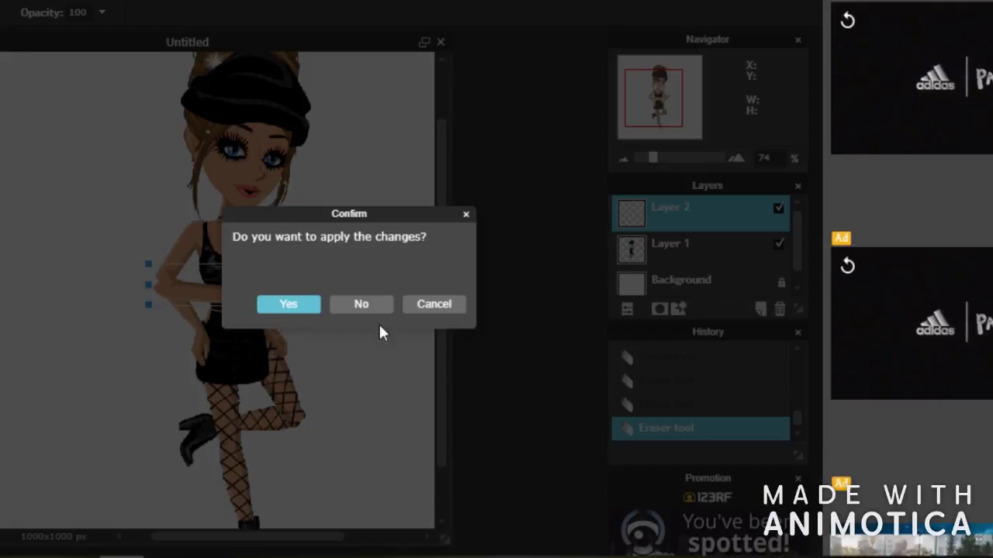
left_click(287, 303)
left_click(114, 313)
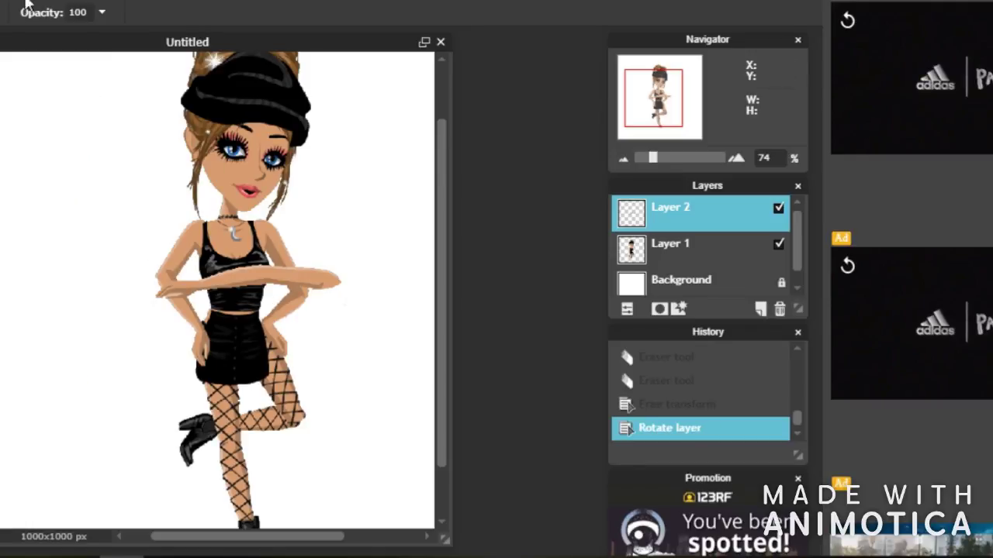
Try several orientations for the arm layer with 90° clockwise and 180° rotations.
left_click(17, 6)
left_click(106, 326)
left_click(31, 8)
left_click(108, 327)
left_click(13, 8)
left_click(107, 326)
left_click(46, 9)
left_click(127, 313)
left_click(31, 8)
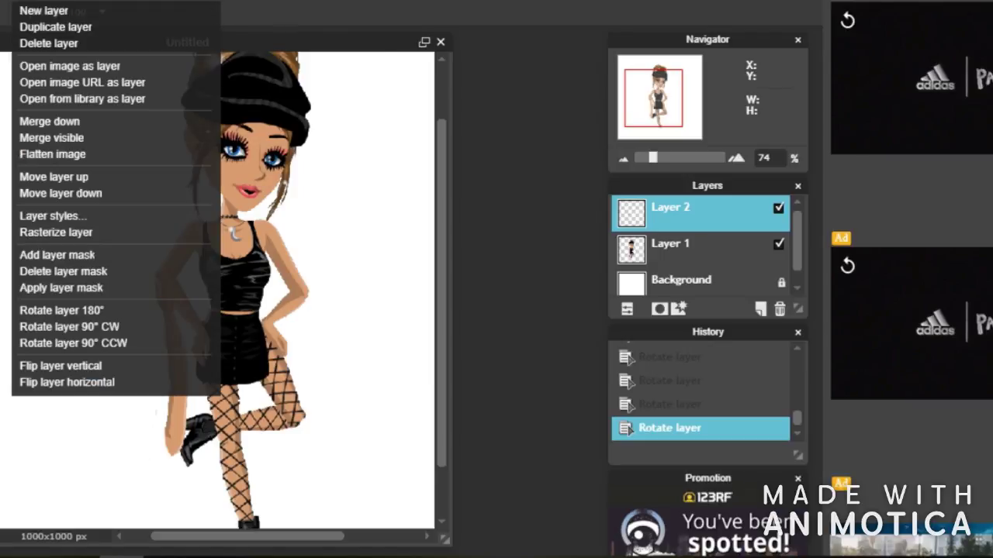
left_click(109, 311)
left_click(47, 9)
left_click(109, 327)
left_click(15, 8)
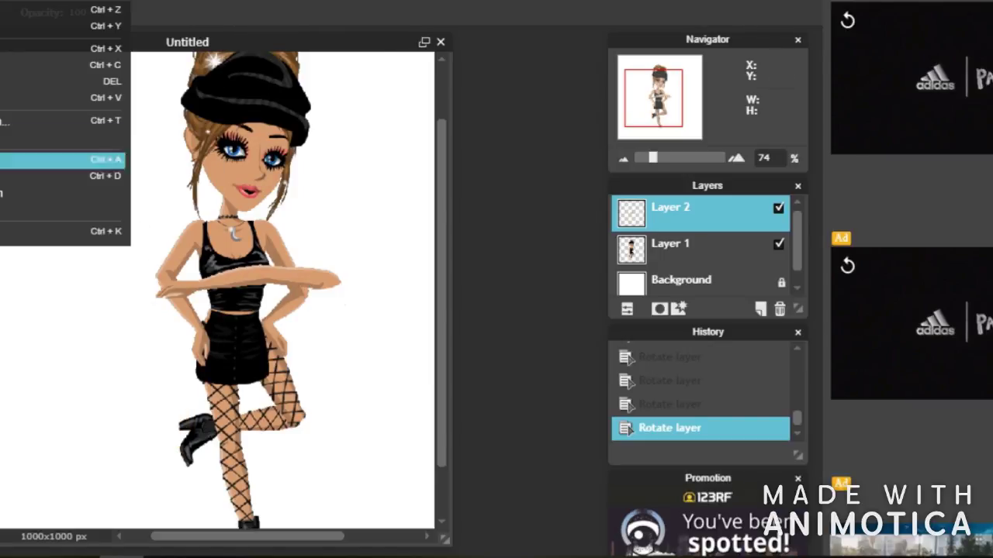
left_click(78, 178)
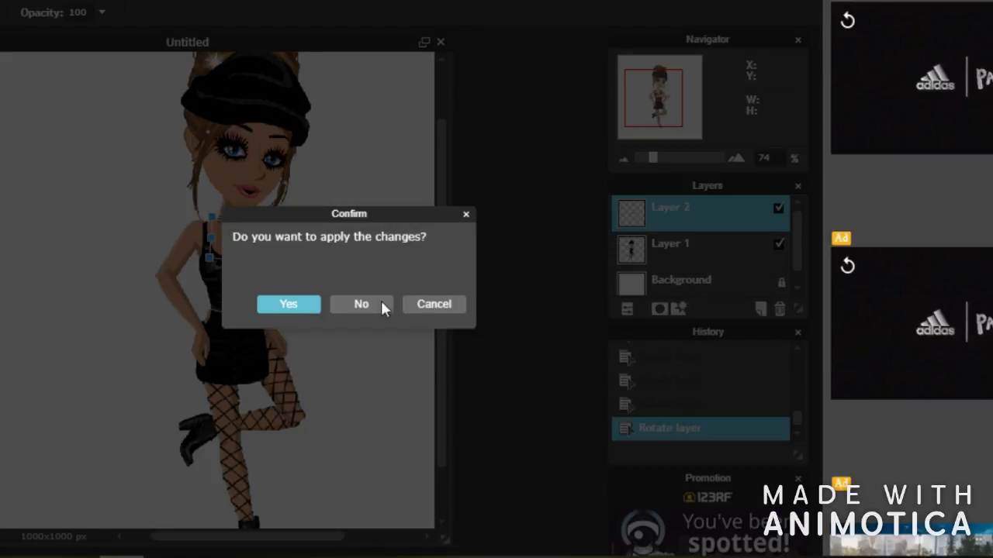
left_click(353, 303)
Turn the arm around with Free transform so its hand reaches the character's torso, and apply the change.
left_click(15, 8)
left_click(78, 177)
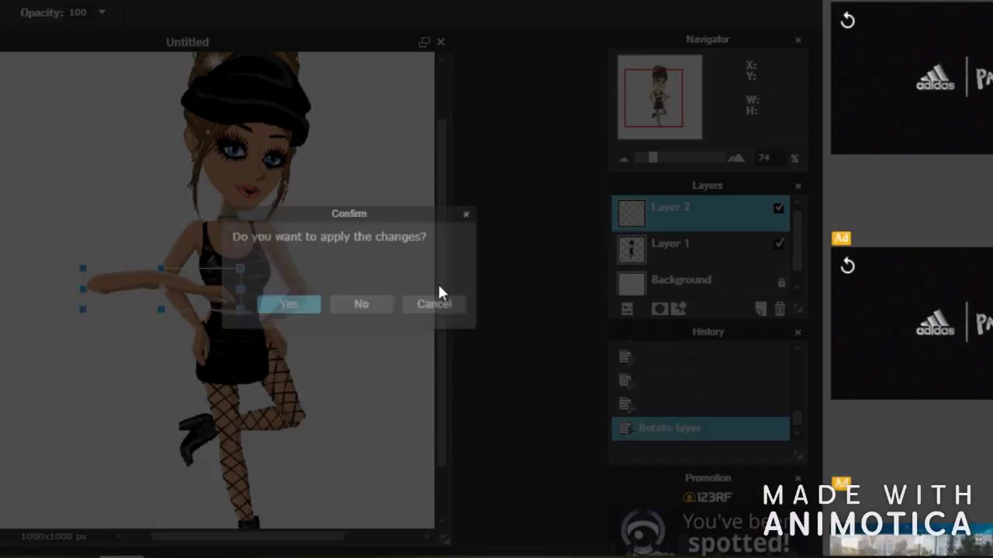
left_click(284, 303)
Move the character on Layer 1 toward the left side of the canvas with Free transform.
scroll(199, 266, "up", 5)
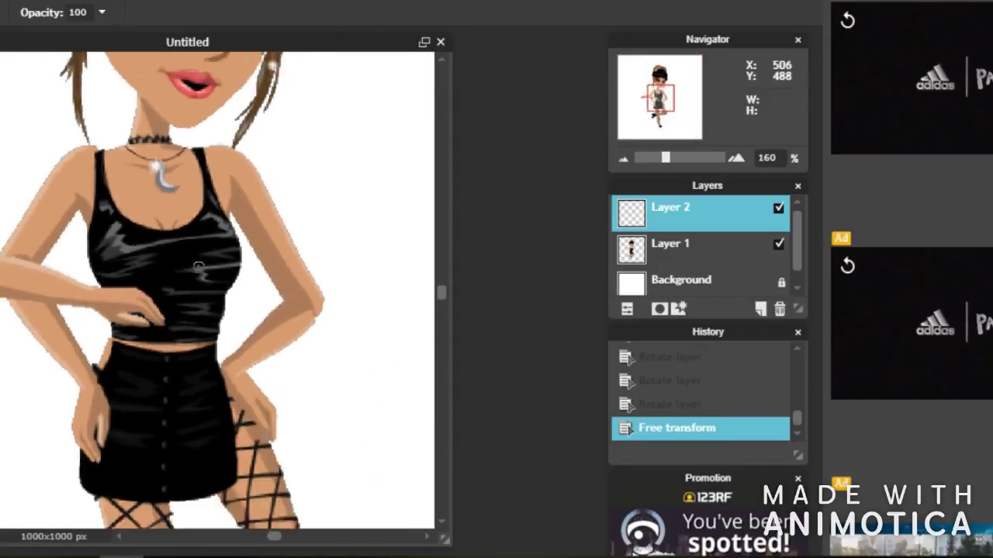
scroll(198, 266, "down", 3)
left_click(670, 244)
left_click(15, 7)
left_click(78, 178)
scroll(452, 301, "up", 5)
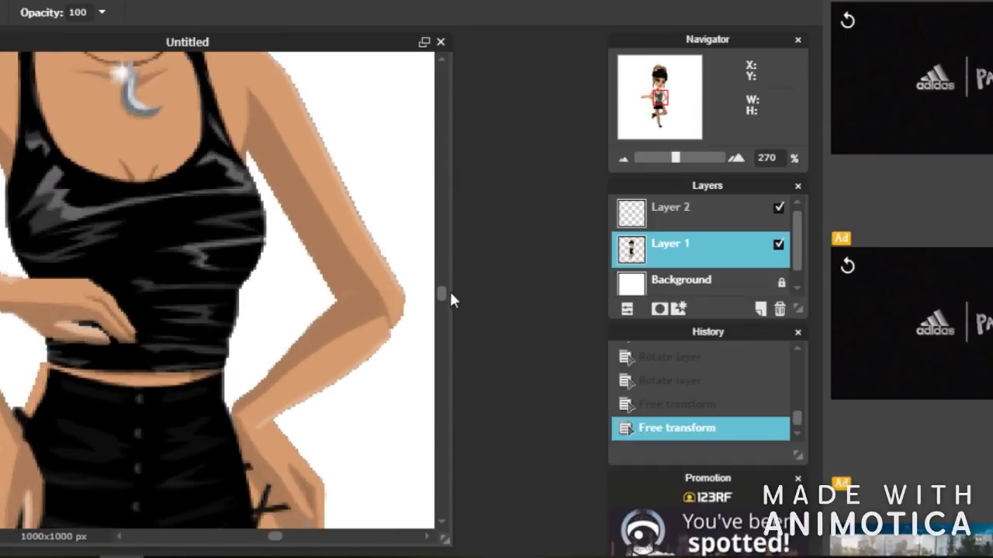
scroll(211, 299, "down", 5)
left_click_drag(159, 188, 155, 151)
key("Return")
Shrink the arm on Layer 2 and attach it to the character's shoulder with Free transform.
left_click(670, 207)
key("ctrl+t")
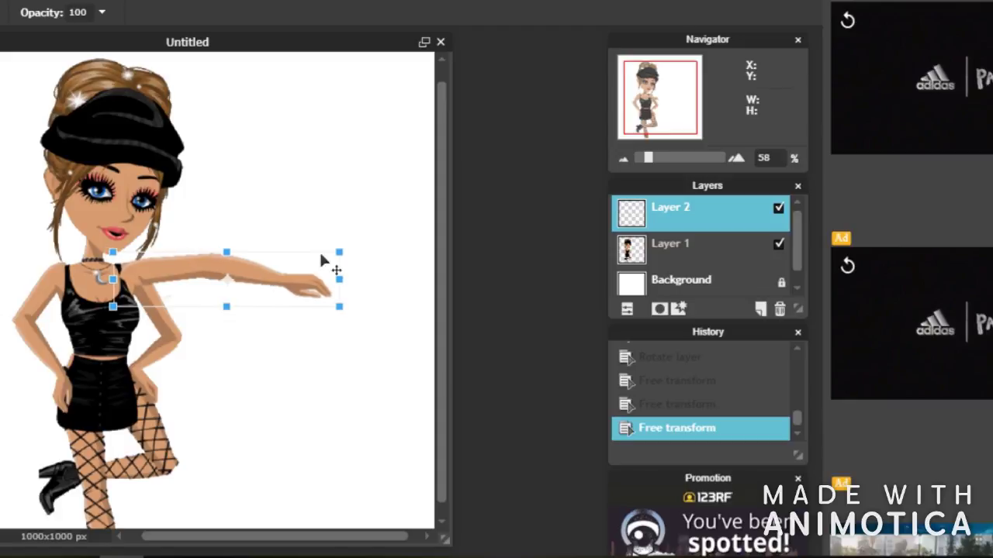
key("Return")
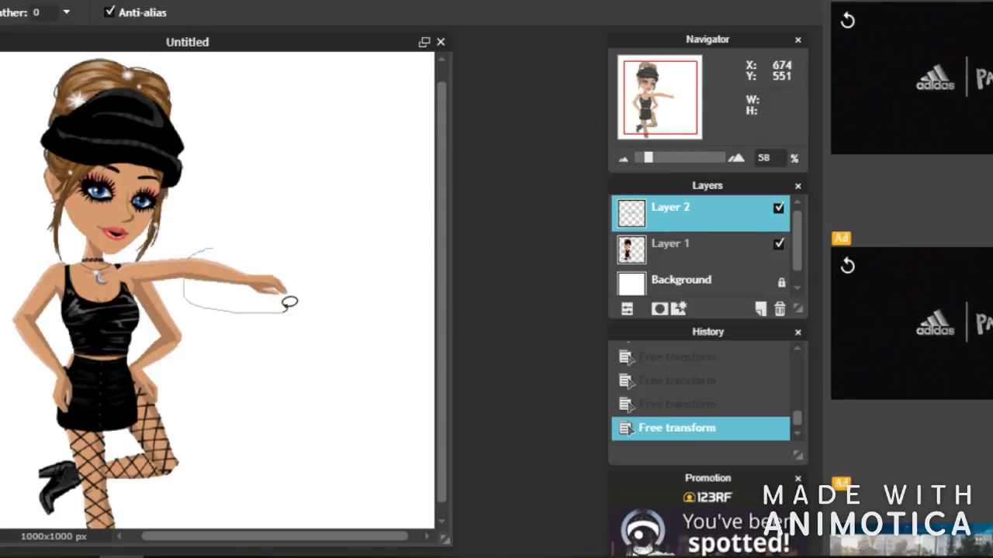
Lasso the forearm and hand, transform them, and set the arm back in place at the character's shoulder.
key("ctrl+t")
left_click(287, 303)
scroll(272, 317, "down", 2)
key("ctrl+t")
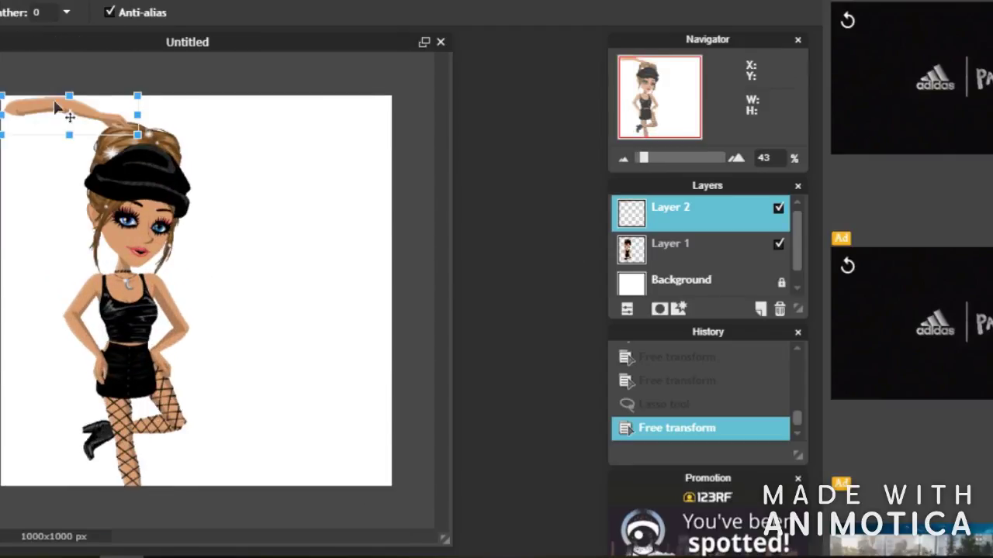
key("Return")
scroll(446, 324, "up", 3)
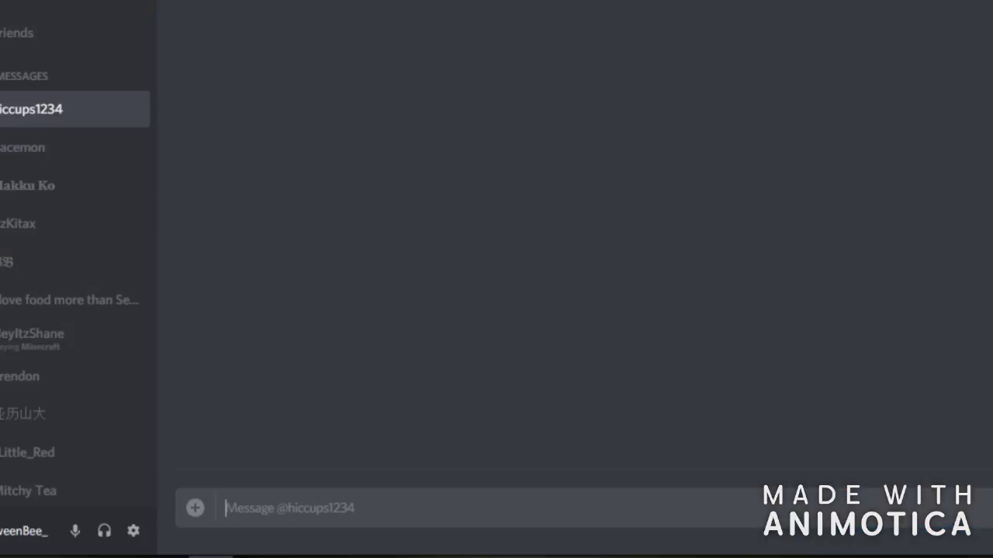
Switch to Discord and send the message "say hi to yl xd" in the open conversation.
type("say hi to yl xd")
key("Return")
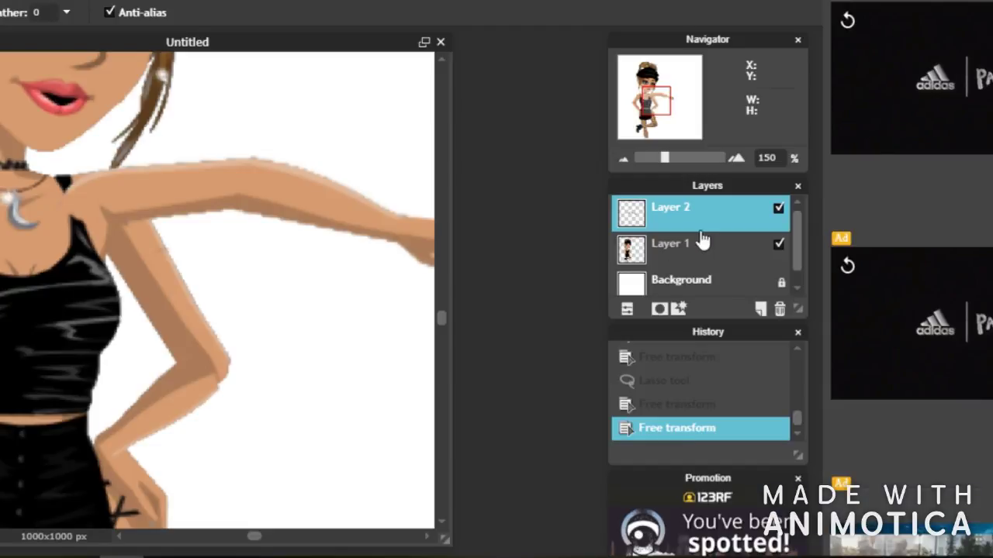
Switch back to the image editor and erase the original bent arm and hand on Layer 1.
left_click(698, 243)
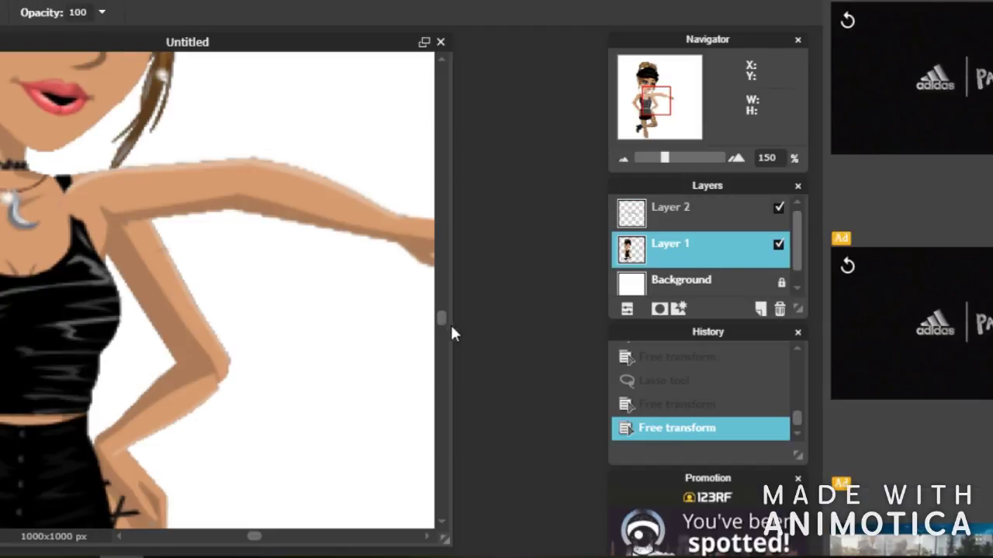
left_click_drag(199, 351, 204, 358)
left_click_drag(441, 318, 443, 381)
scroll(259, 539, "up", 2)
left_click_drag(259, 538, 235, 538)
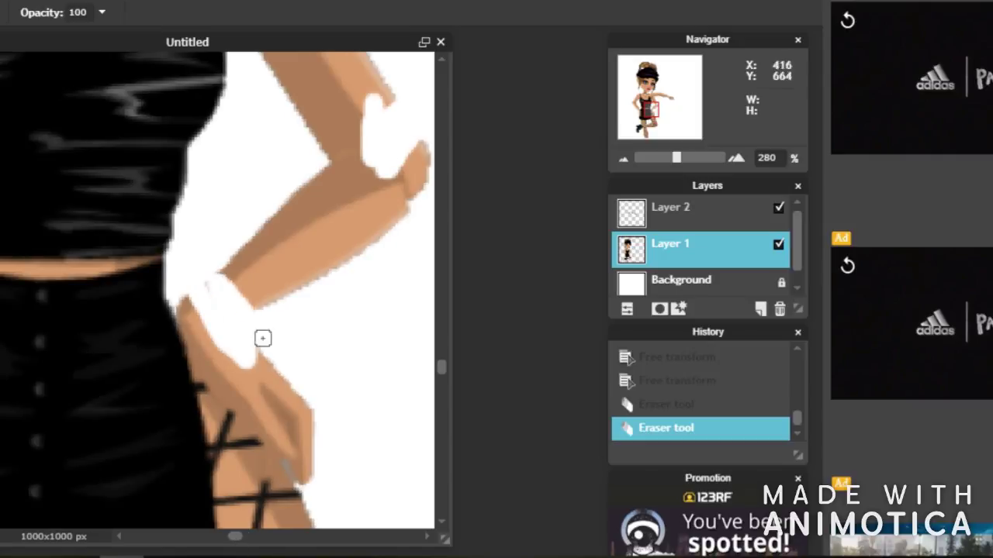
left_click_drag(403, 155, 307, 203)
left_click(137, 49)
left_click_drag(388, 179, 315, 271)
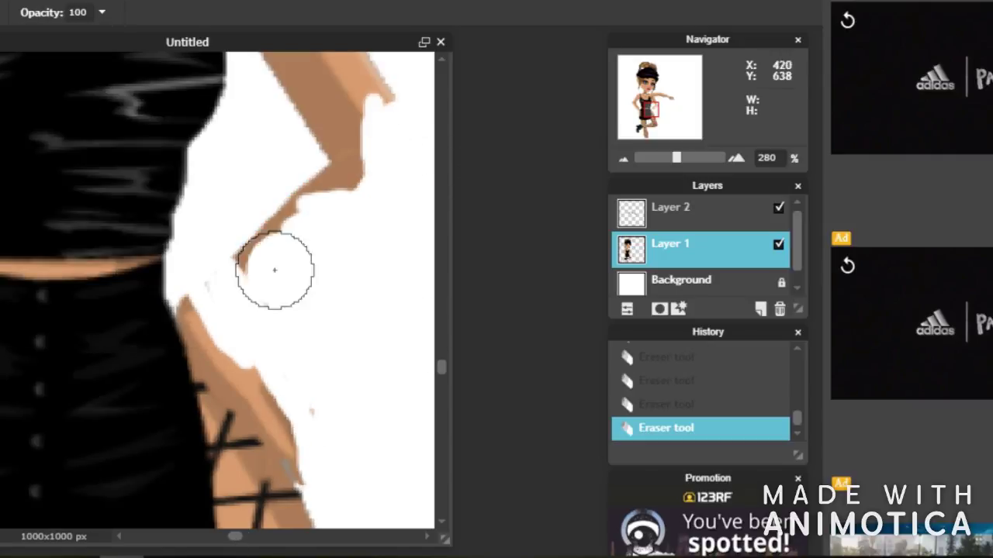
Erase the remaining hand from the hip on Layer 1, leaving a smooth thigh edge beside the skirt.
scroll(300, 176, "down", 3)
scroll(192, 396, "up", 3)
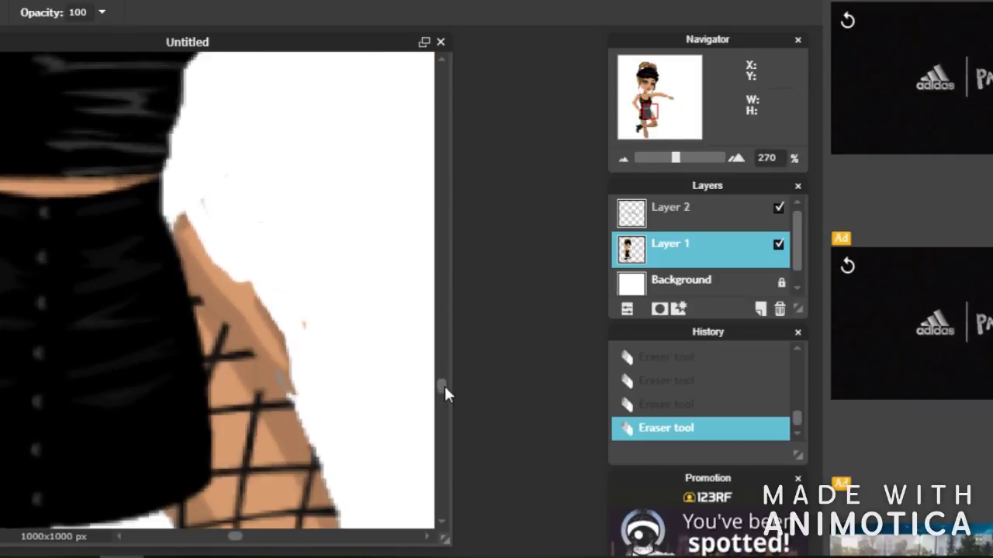
left_click(102, 57)
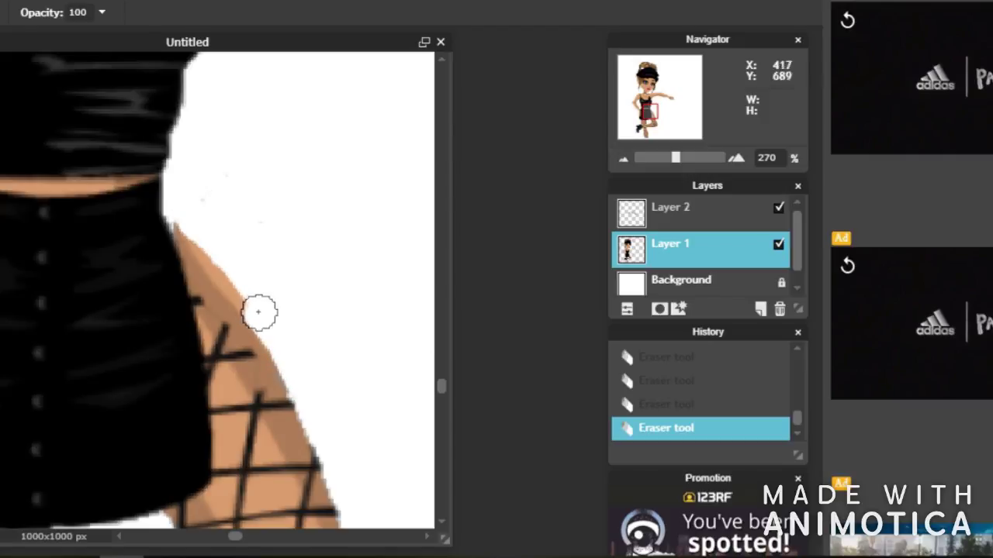
scroll(201, 235, "down", 2)
scroll(256, 380, "up", 3)
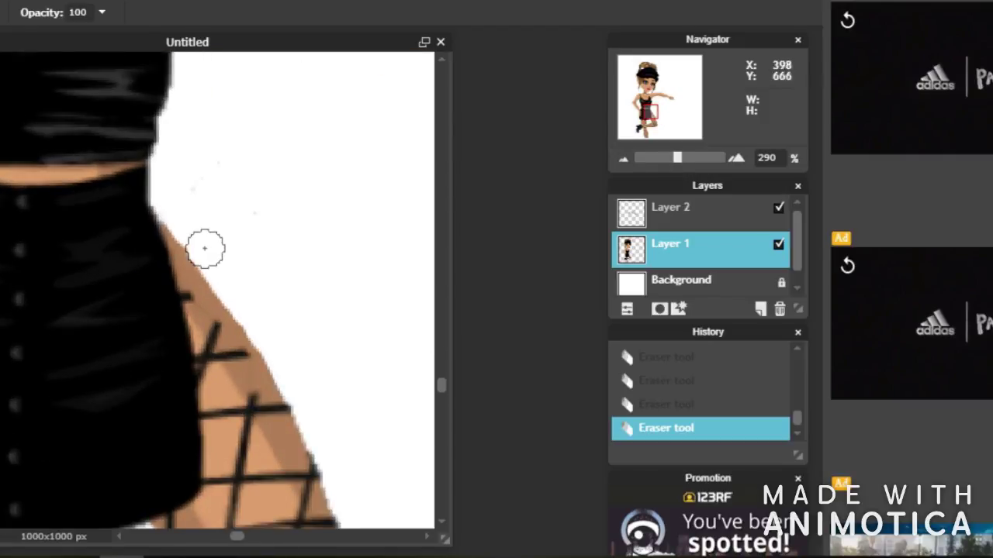
scroll(205, 248, "down", 4)
scroll(207, 155, "up", 3)
scroll(447, 336, "down", 1)
Erase the arm overlap covering the top's strap on Layer 2 and the old arm stub on Layer 1.
left_click(670, 213)
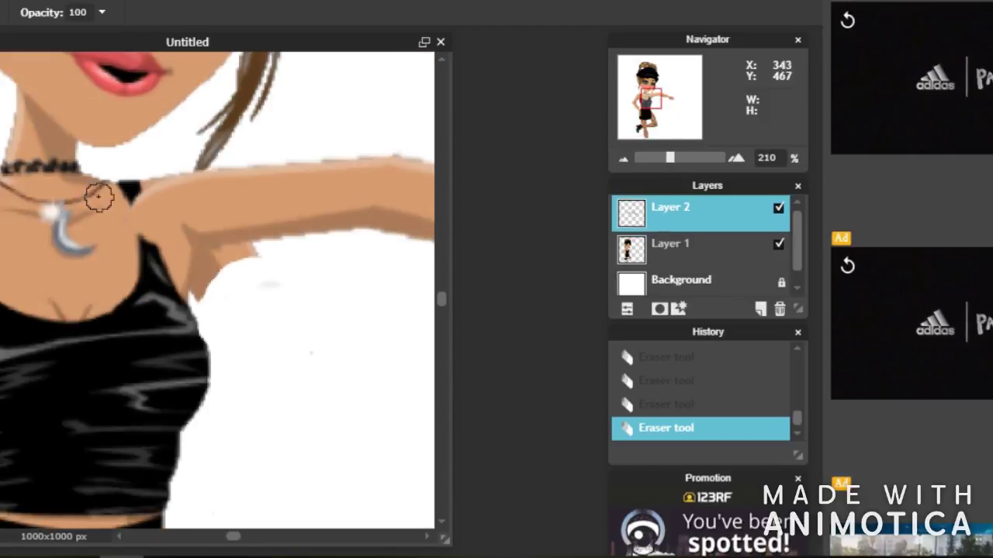
left_click(670, 246)
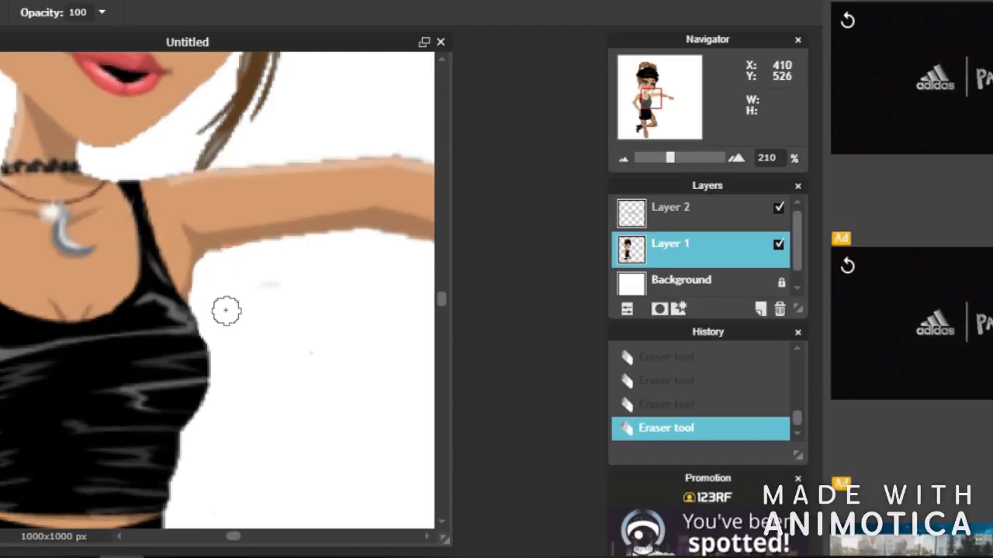
scroll(227, 310, "down", 3)
Paint the gap under the armpit on Layer 1 with the Brush tool in a matching skin tone.
scroll(264, 337, "up", 3)
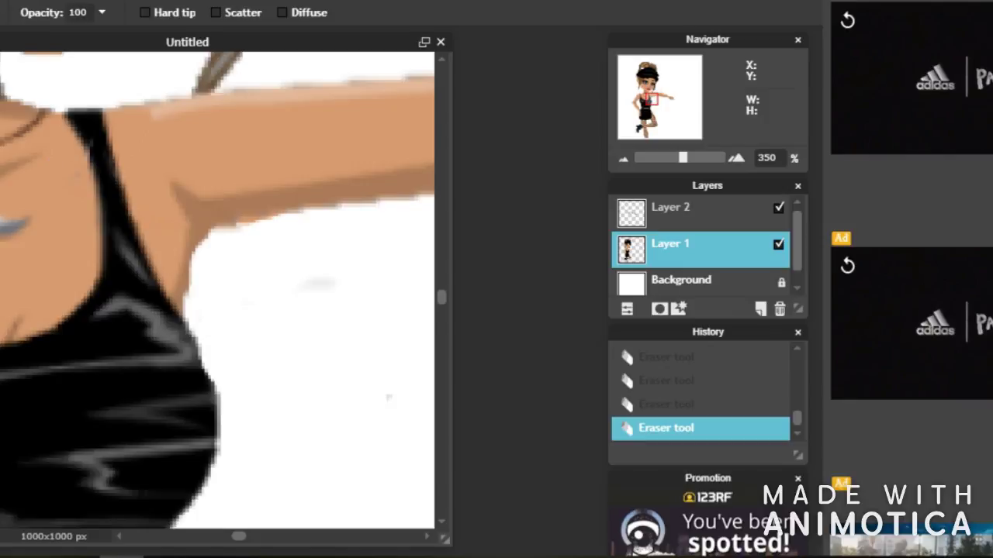
left_click(17, 7)
left_click(67, 106)
left_click(17, 8)
left_click(212, 229)
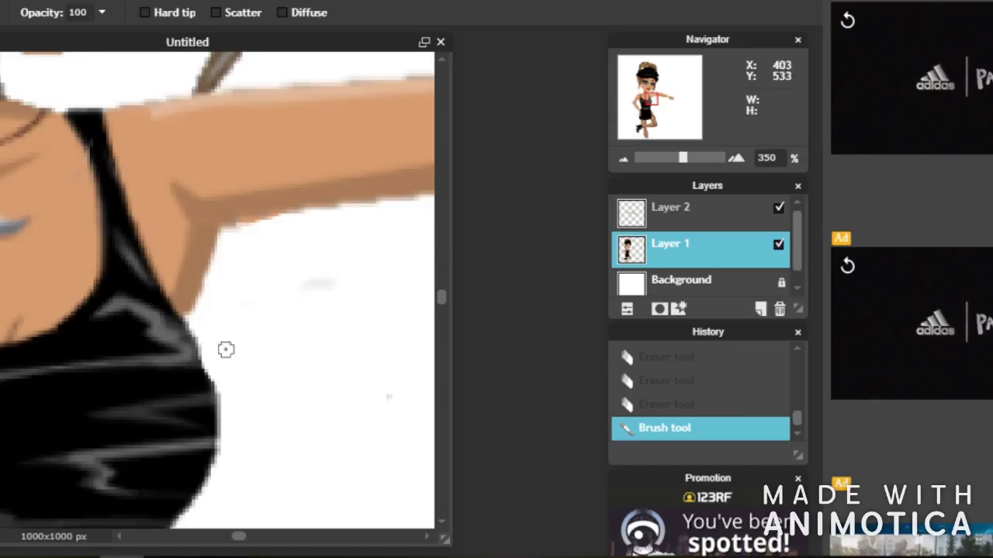
Lasso the forearm and hand on Layer 2 and rotate them upward with Free transform to straighten the arm.
scroll(297, 279, "down", 3)
scroll(298, 279, "up", 3)
scroll(213, 459, "up", 1)
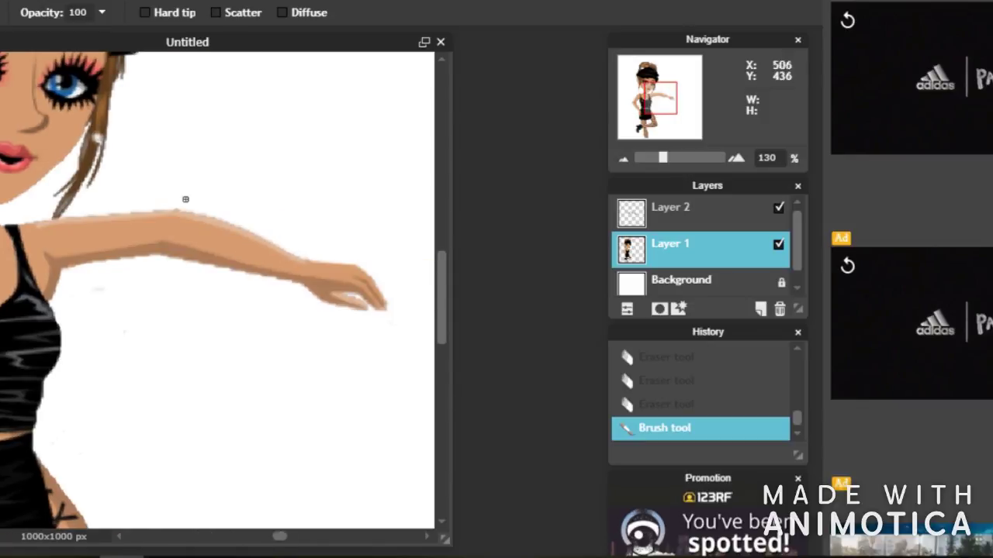
left_click(691, 217)
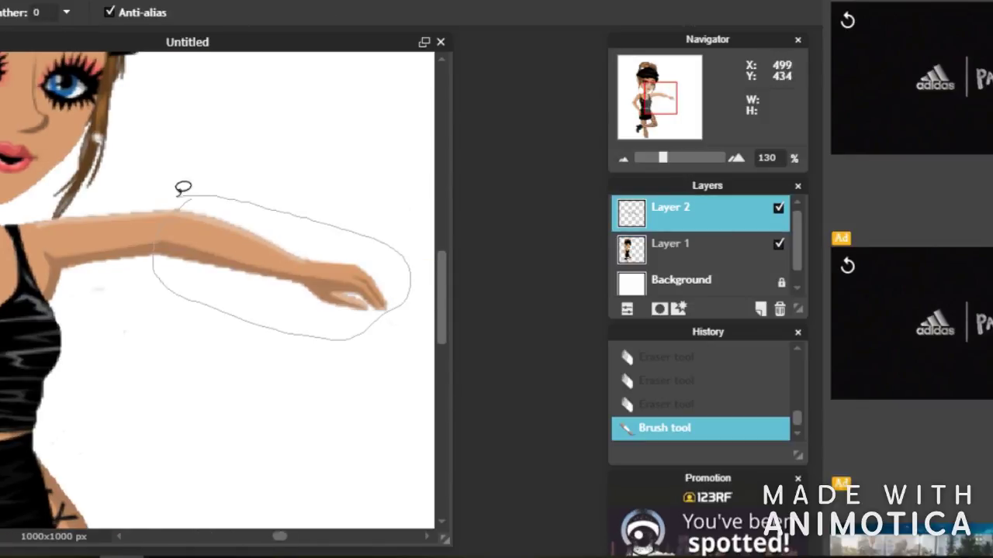
key("ctrl+t")
mouse_move(228, 266)
left_mouse_down()
mouse_move(377, 164)
mouse_move(124, 168)
left_mouse_up()
key("Escape")
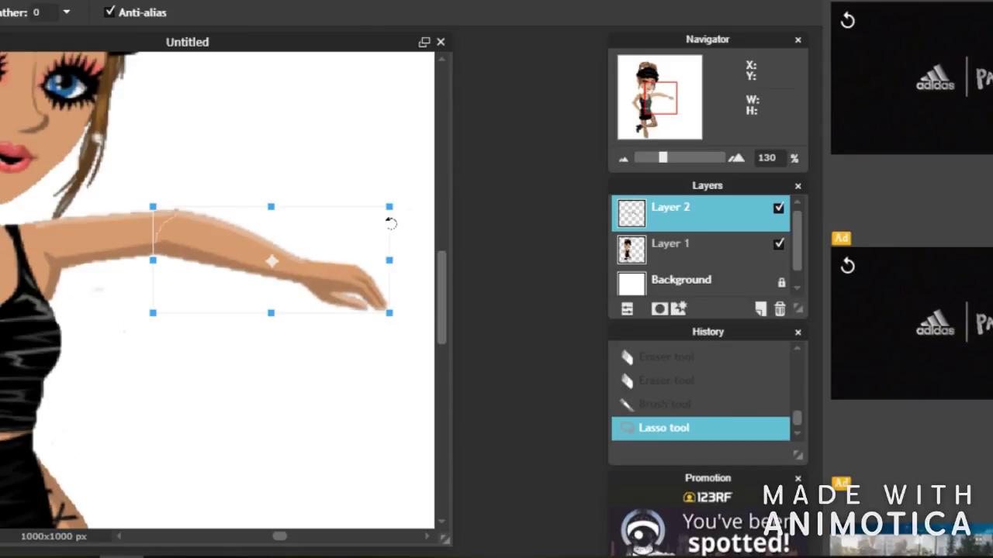
left_click_drag(390, 223, 384, 190)
key("Return")
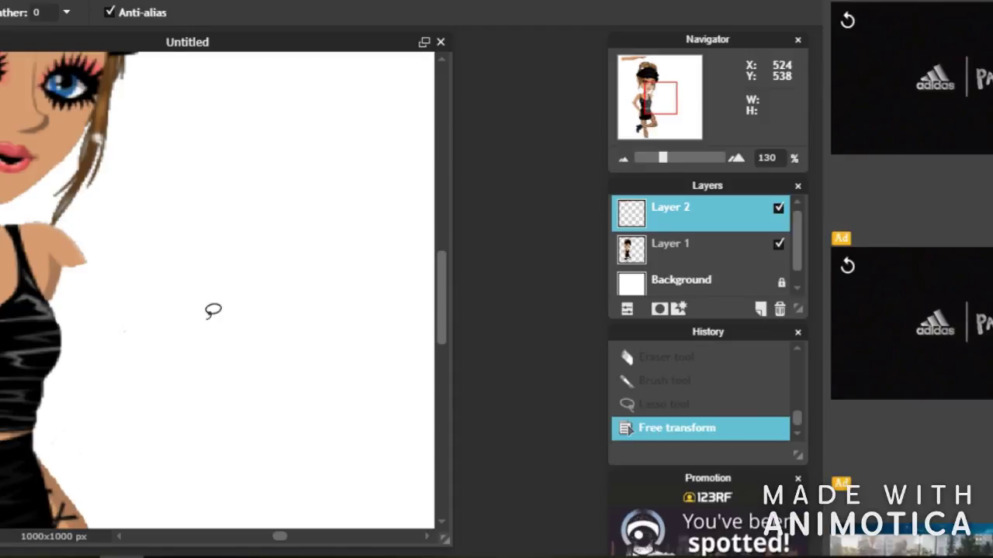
Reposition the arm pieces on Layer 2 with Free transform so the straightened arm lines up with the shoulder.
scroll(217, 287, "down", 5)
left_click(23, 2)
left_click(13, 116)
key("Return")
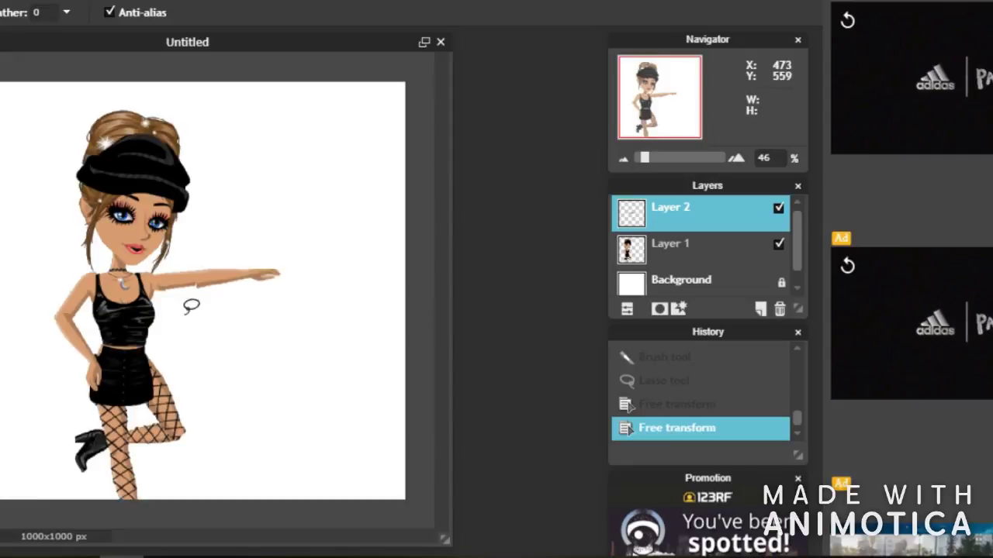
scroll(225, 280, "up", 5)
key("ctrl+t")
left_click_drag(42, 248, 27, 242)
key("Return")
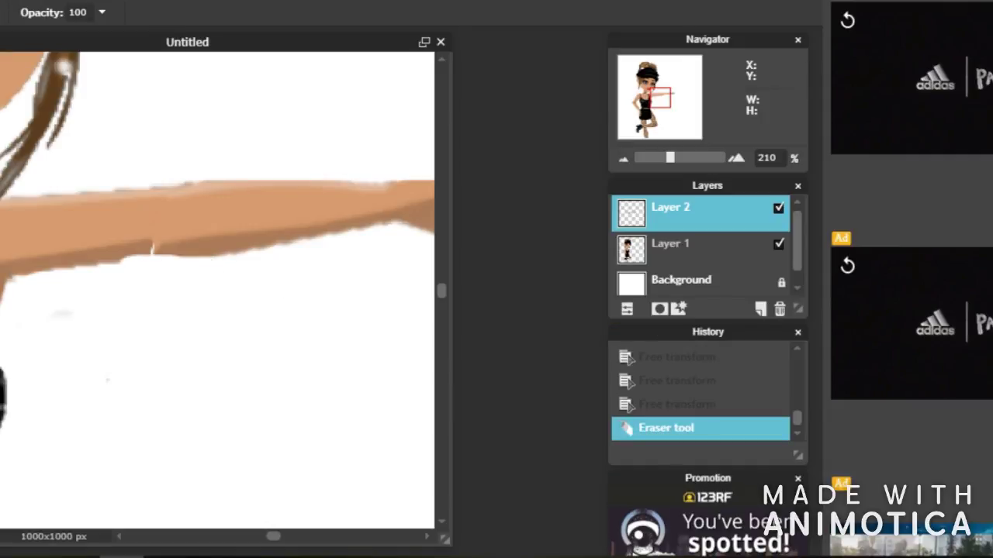
Smooth the notch under the elbow joint on Layer 2 by erasing rough edges and painting in matching skin tones.
left_click_drag(125, 252, 195, 248)
scroll(328, 304, "down", 3)
scroll(328, 284, "up", 3)
scroll(262, 270, "down", 4)
scroll(262, 270, "up", 4)
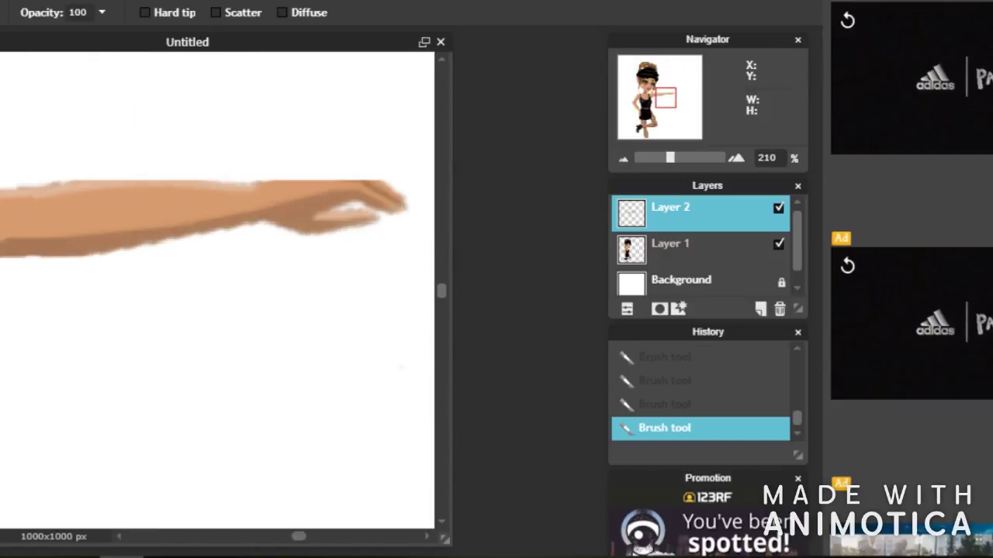
scroll(233, 287, "down", 3)
Rotate the whole arm on Layer 2 slightly upward from the shoulder and erase the excess along its edges.
left_click(8, 0)
left_click(46, 9)
left_click(8, 0)
left_click(47, 121)
left_click_drag(339, 243, 198, 233)
scroll(222, 321, "down", 1)
left_click(288, 304)
scroll(233, 310, "down", 1)
scroll(127, 228, "up", 5)
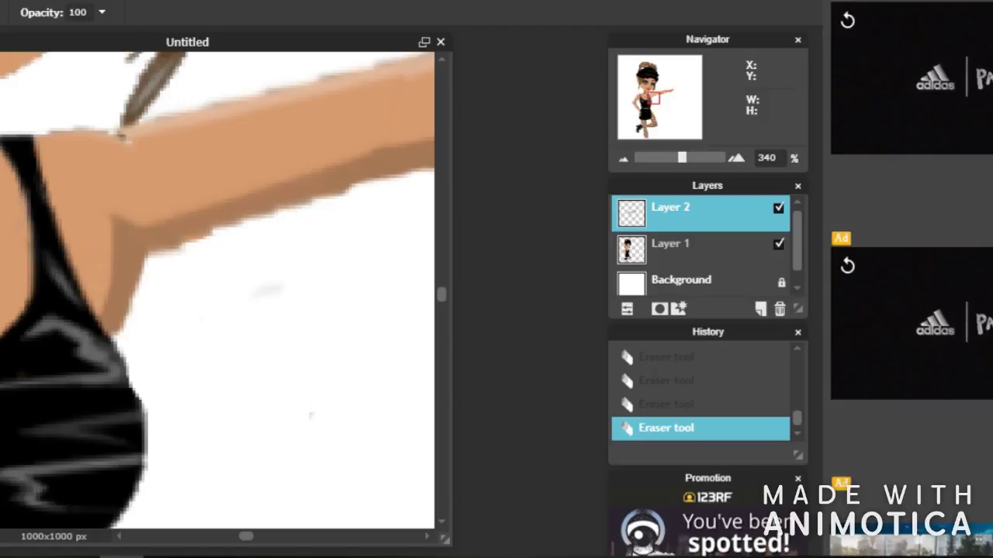
Blend the armpit seam where the raised arm meets the body with the Brush tool on Layers 2 and 1.
scroll(153, 264, "down", 3)
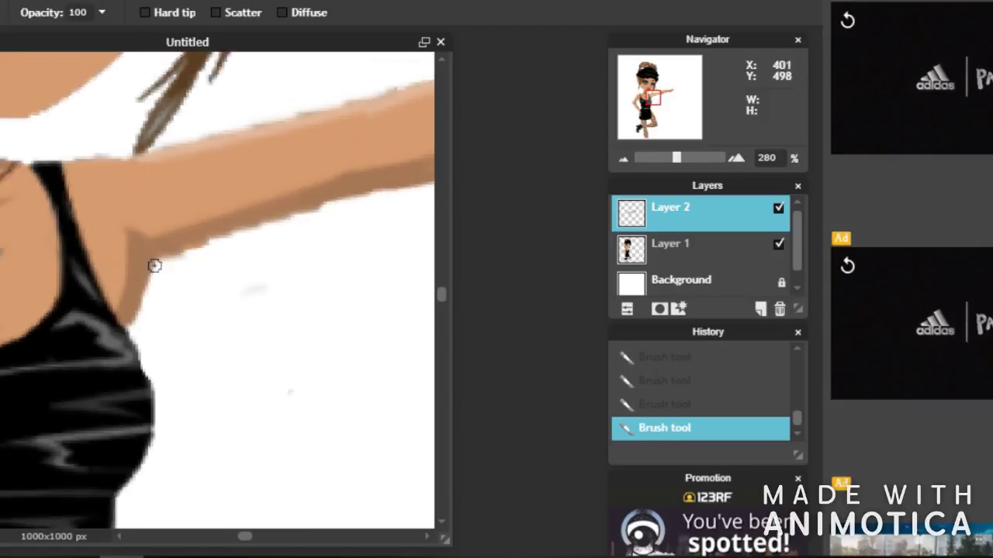
scroll(131, 326, "up", 3)
left_click(778, 244)
left_click(698, 248)
left_click(779, 245)
scroll(305, 410, "down", 5)
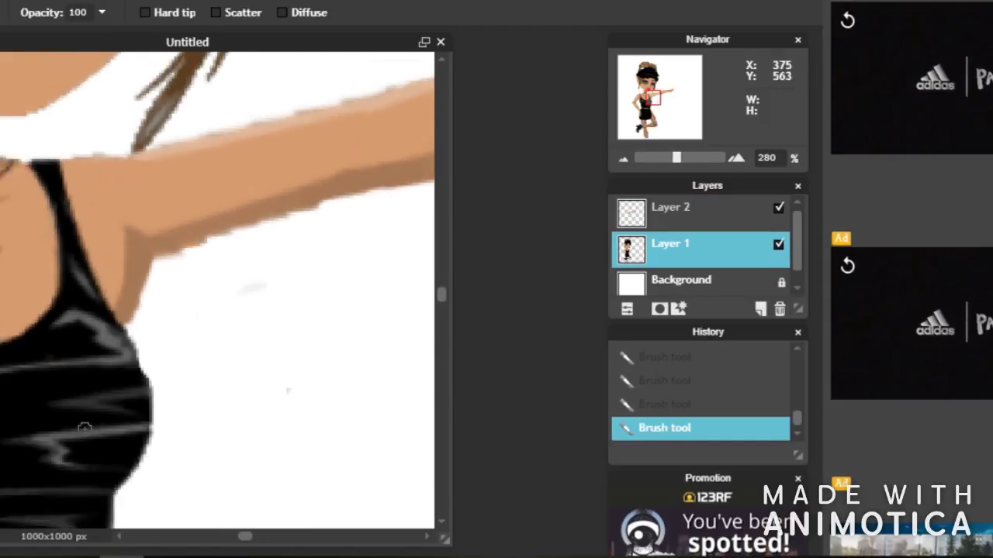
Add the dog-filter image as a new layer and move Layer 3 above Layer 2.
key("ctrl+o")
double_click(411, 45)
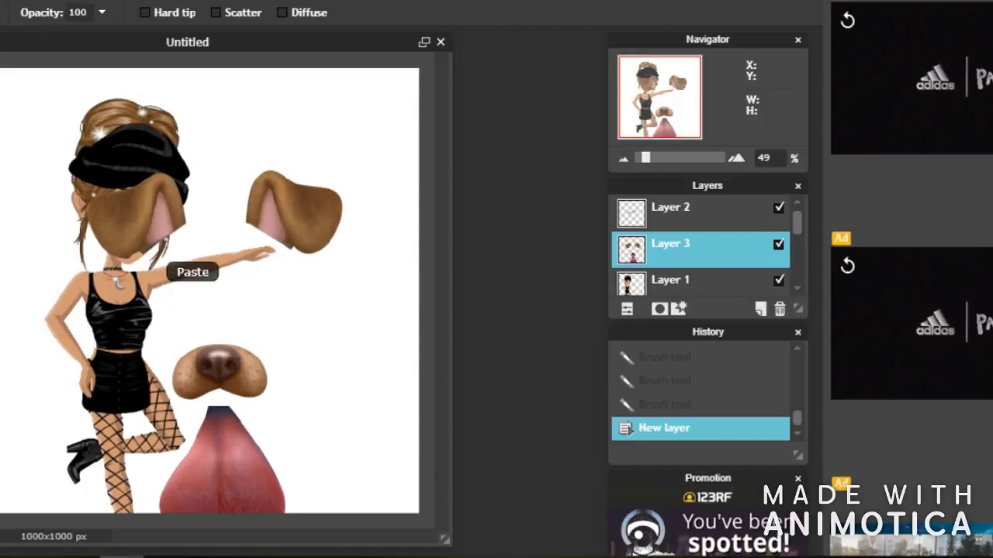
left_click(698, 213)
key("e")
left_click(31, 12)
left_click(211, 385)
left_click(698, 248)
left_click(779, 243)
left_click(778, 243)
left_click_drag(704, 255, 698, 211)
Erase the dog nose and tongue from Layer 3, and shrink the two ears onto the character's head.
left_click_drag(208, 380, 225, 496)
key("ctrl+t")
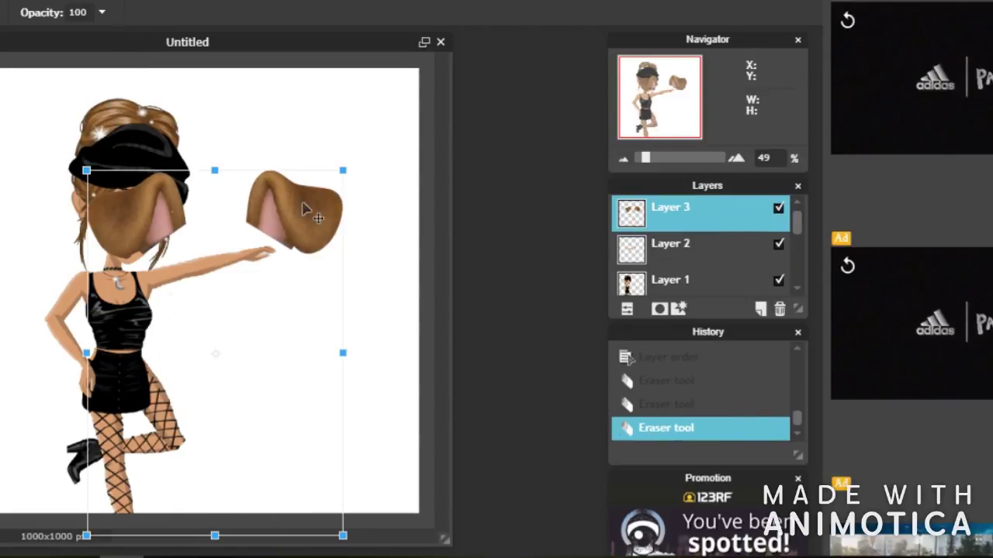
left_click_drag(295, 233, 200, 190)
mouse_move(86, 167)
left_mouse_down()
mouse_move(39, 183)
mouse_move(186, 179)
left_mouse_up()
key("Return")
Lasso the dog ear nearest the cap's outer left edge on Layer 3 and adjust it separately with Free transform.
left_click(306, 302)
left_click(24, 2)
left_click(17, 124)
key("Return")
key("Return")
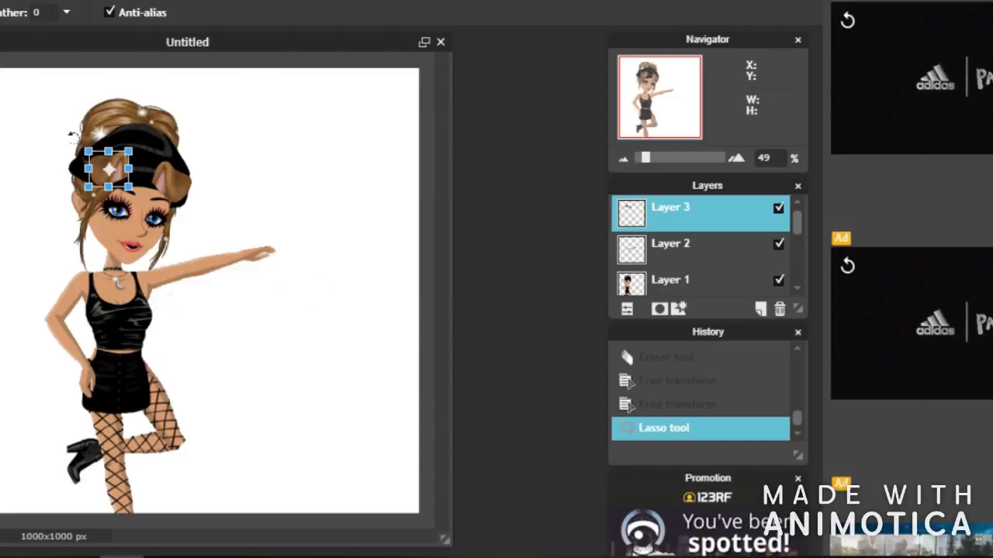
key("Return")
left_click(289, 304)
Move both dog ears on Layer 3 together with Free transform so they sit on the black cap.
left_click(23, 2)
left_click(17, 124)
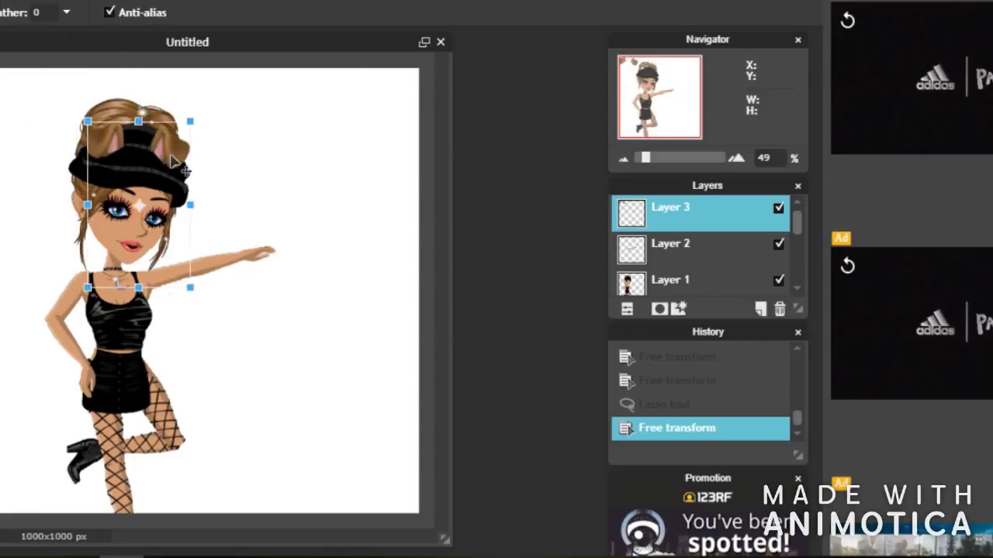
key("Return")
left_click(289, 303)
Add the dog-filter image again as Layer 4 and erase its ears and tongue, keeping only the nose.
left_click(35, 2)
left_click(66, 64)
left_click(409, 55)
left_click(365, 298)
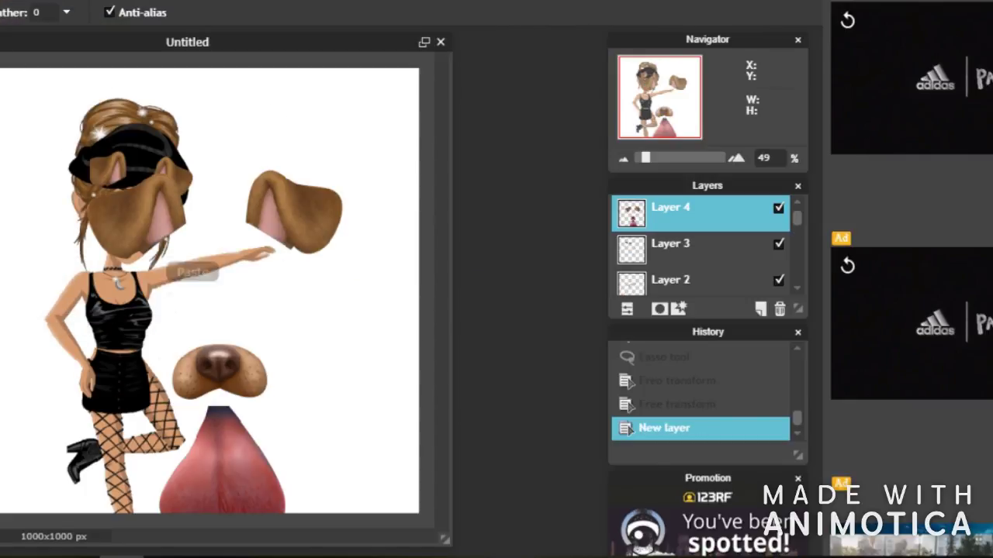
mouse_move(221, 341)
left_mouse_down()
mouse_move(377, 455)
mouse_move(220, 460)
left_mouse_up()
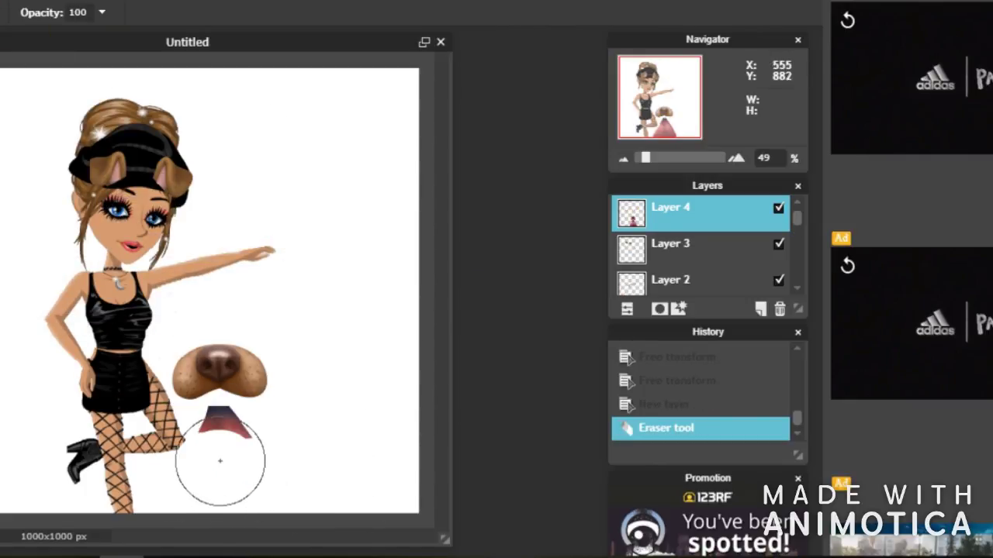
scroll(250, 481, "up", 3)
Shrink the dog nose on Layer 4, tilt it to match the face and place it over the character's nose.
left_click_drag(236, 330, 194, 47)
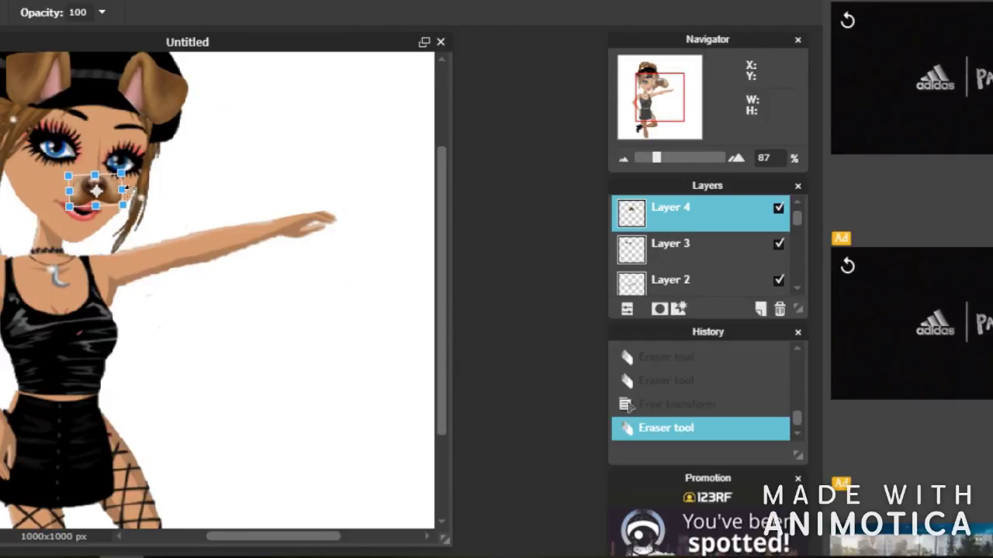
key("Return")
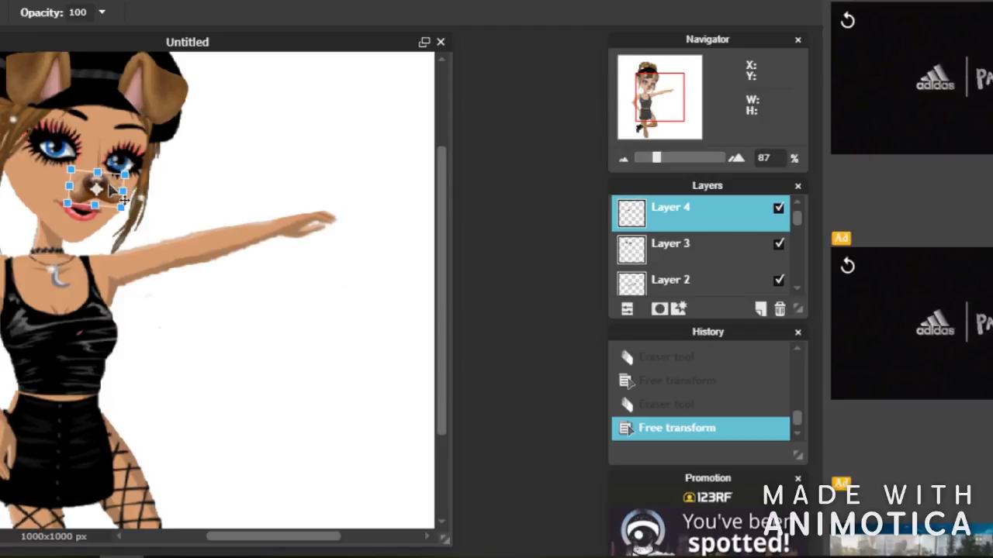
key("Return")
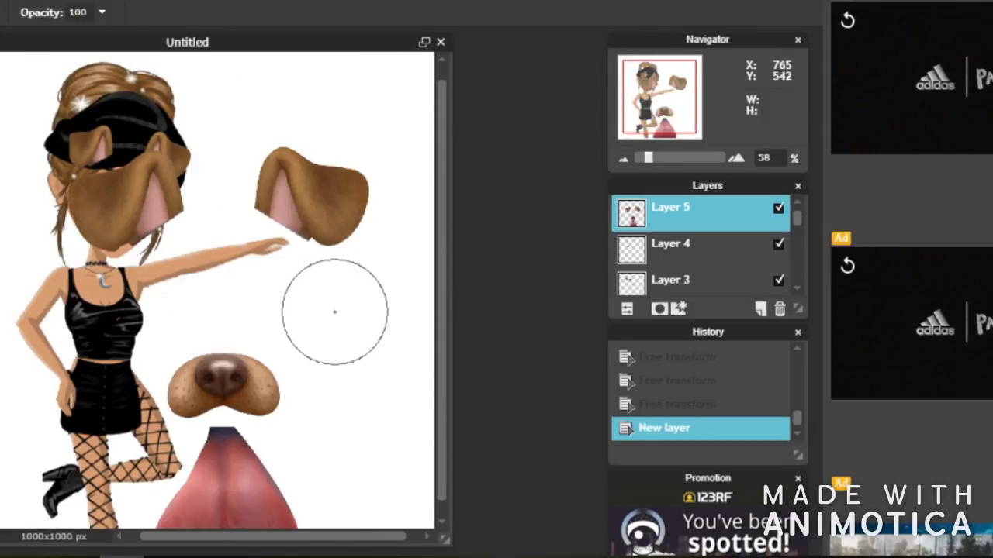
Isolate the dog tongue on Layer 5, then shrink, tilt and place it hanging from the character's mouth.
key("ctrl+t")
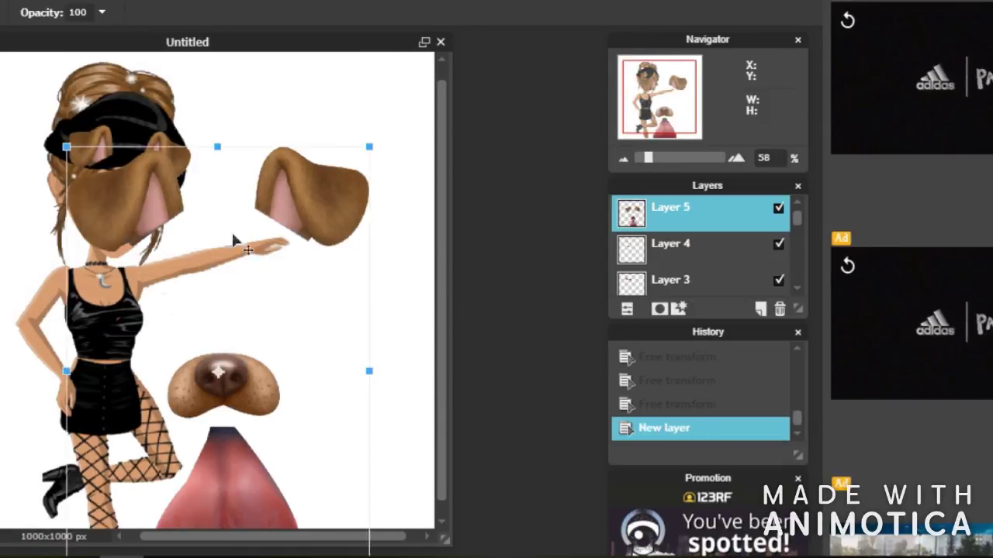
left_click(288, 303)
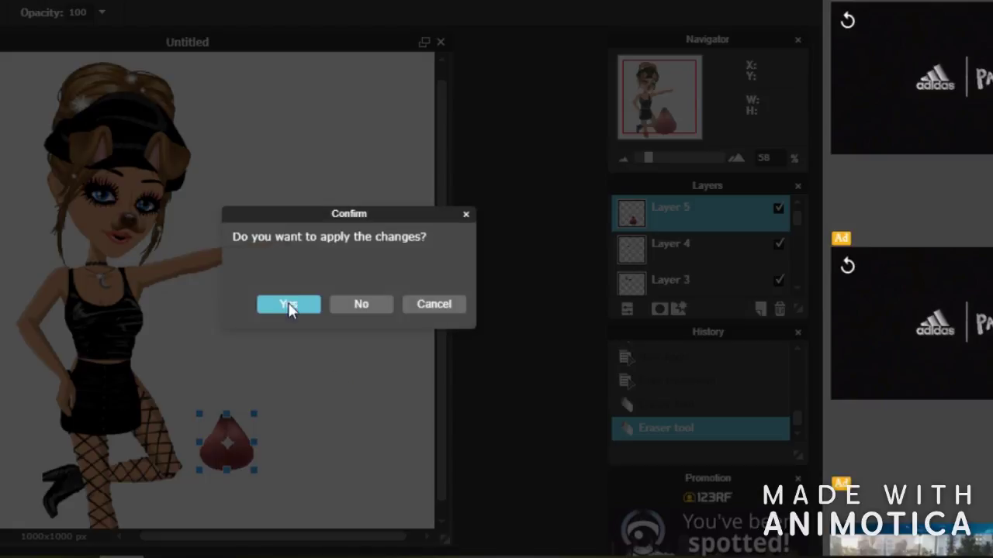
left_click(288, 303)
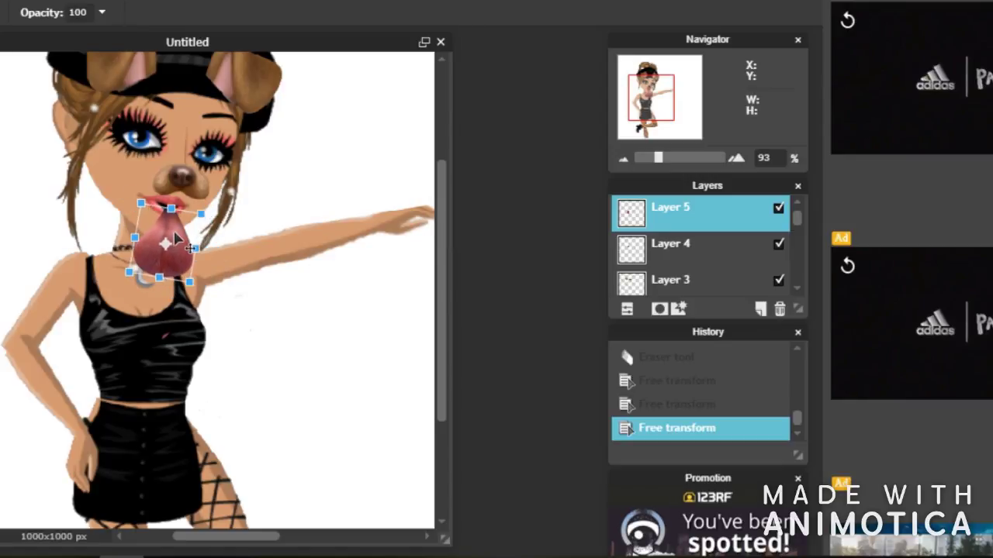
left_click(288, 303)
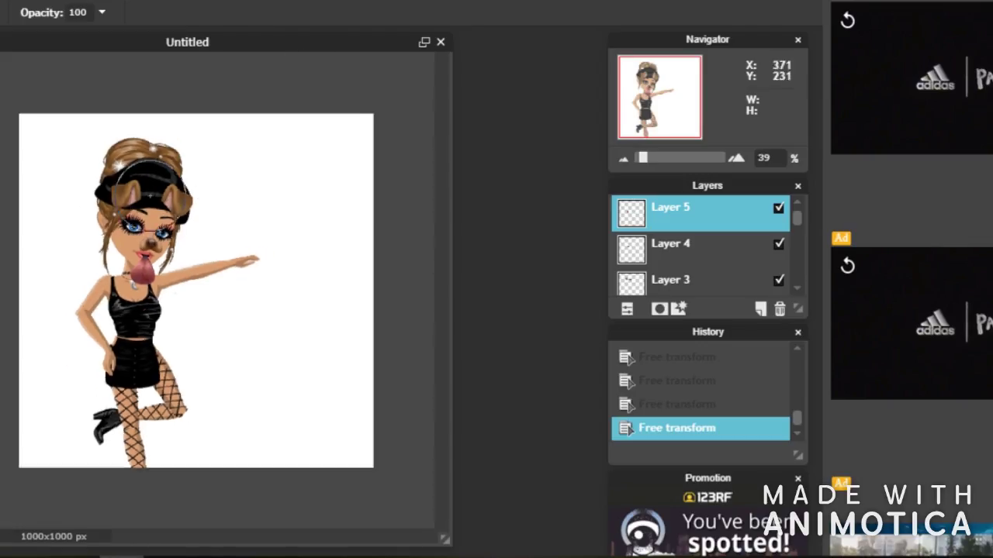
Save the image to the computer as Oof in PNG (Transparent, full quality) format.
key("ctrl+plus")
left_click(68, 81)
left_click(554, 215)
left_click(565, 277)
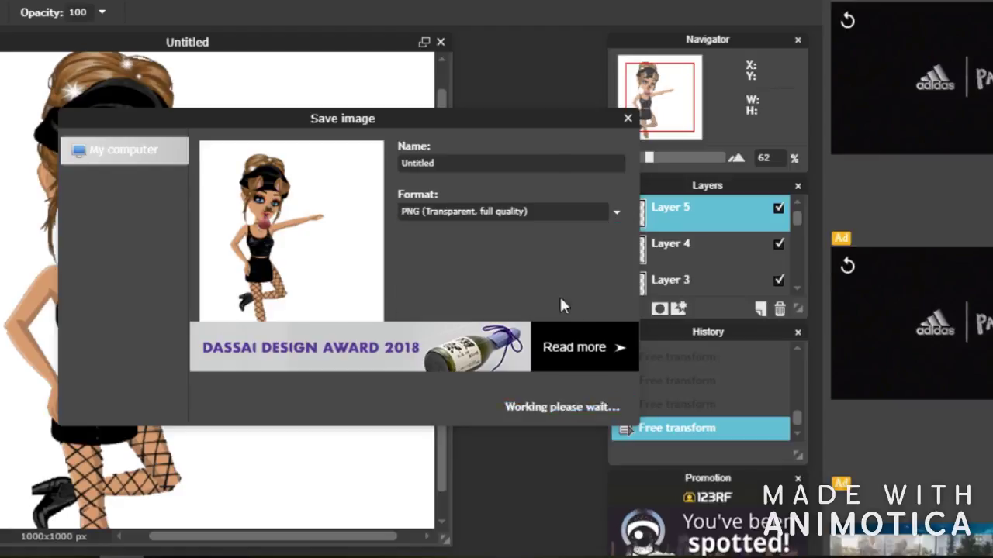
left_click(594, 506)
type("1")
key("BackSpace")
scroll(126, 67, "up", 2)
type("Oof")
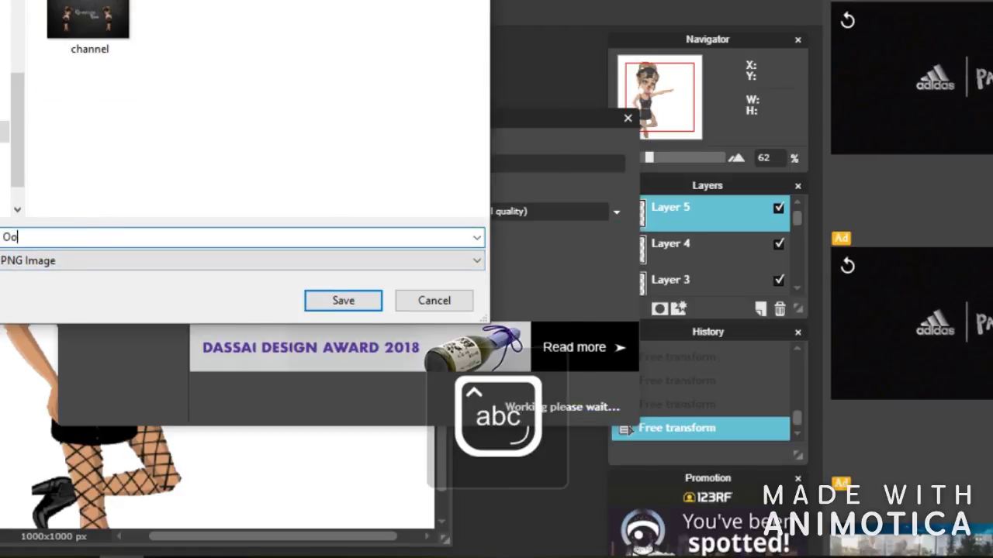
key("Return")
Create a new 1280 x 720 image and add the saved Oof picture to it as Layer 1.
left_click(47, 9)
left_click(341, 250)
left_click(341, 409)
left_click(419, 374)
key("ctrl+shift+o")
left_click(406, 33)
left_click(333, 297)
Enlarge the character on Layer 1 with Free transform and move her toward the middle of the 1280 x 720 canvas.
scroll(339, 262, "up", 1)
key("ctrl+t")
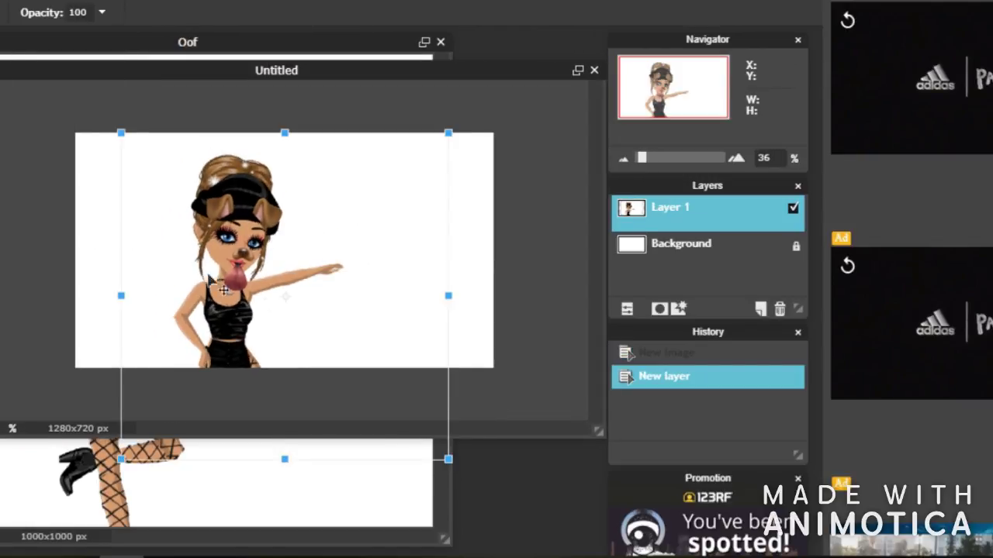
left_click_drag(230, 274, 328, 259)
left_click_drag(157, 91, 137, 58)
key("Return")
Try to add another picture as Layer 2 beneath the character and transform it.
left_click(31, 1)
left_click(67, 126)
scroll(244, 89, "up", 3)
double_click(302, 54)
left_click_drag(766, 203, 698, 259)
key("ctrl+t")
left_click_drag(388, 188, 390, 226)
left_click(628, 428)
key("Return")
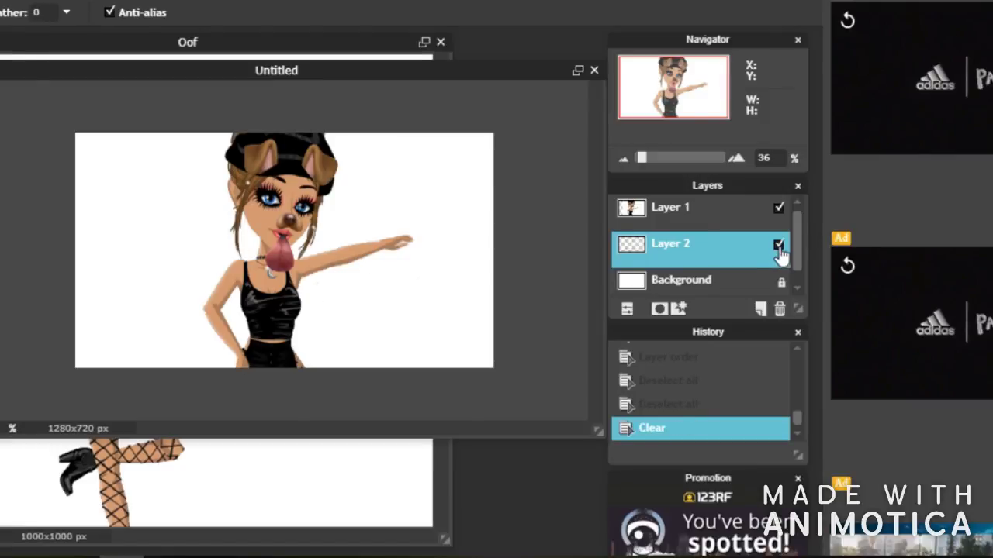
Close the 1280 x 720 image without saving it.
key("ctrl+t")
scroll(481, 240, "up", 1)
key("Return")
key("ctrl+w")
left_click(364, 304)
Save the character image again as Oof in PNG (Transparent, full quality) format.
scroll(784, 276, "down", 3)
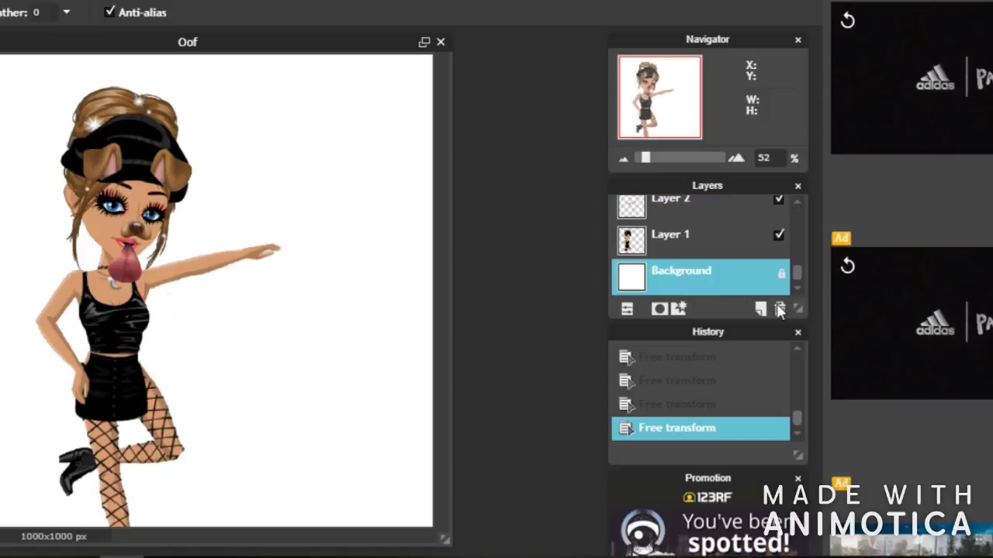
key("ctrl+s")
left_click(511, 249)
left_click(591, 406)
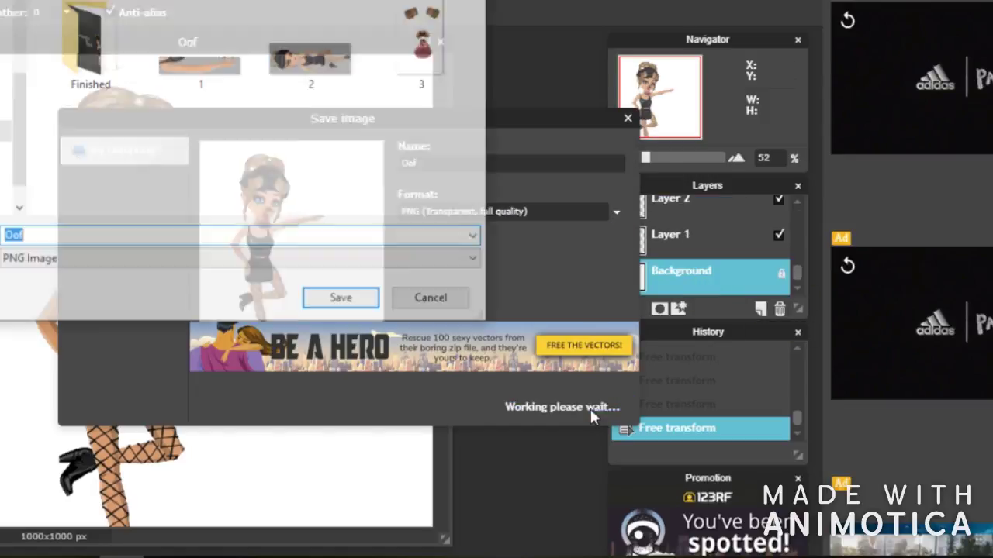
left_click(342, 300)
Create a new 800 x 600 image and add the saved character picture to it as Layer 1.
key("ctrl+n")
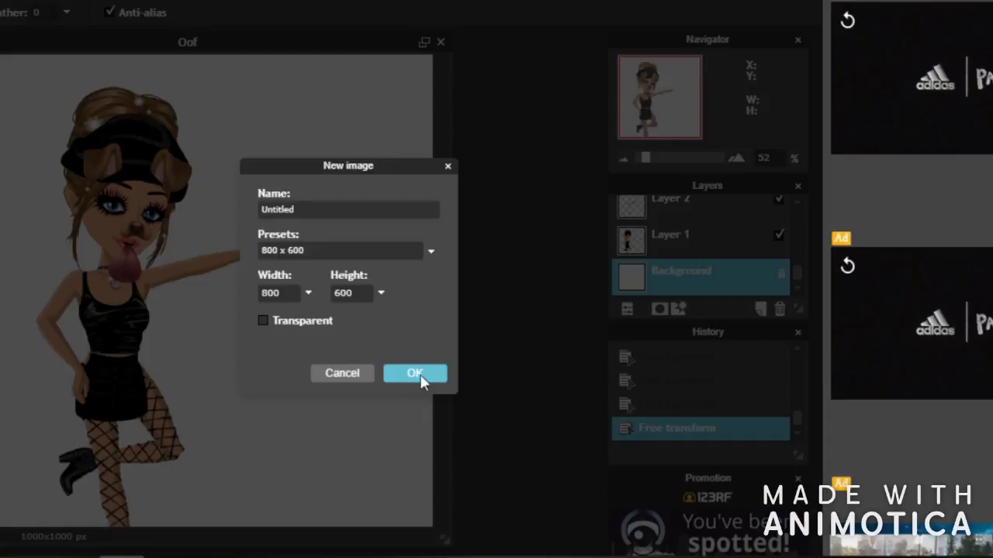
left_click(414, 372)
key("ctrl+shift+o")
double_click(200, 166)
left_click(713, 245)
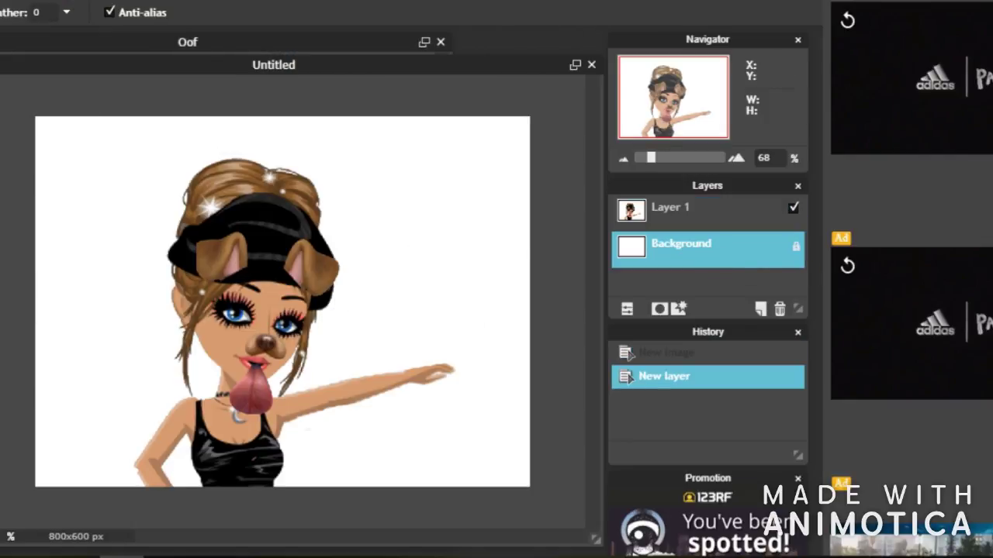
Enlarge the character on Layer 1 with Free transform, move her to the canvas's right half and apply the changes.
scroll(282, 301, "up", 1)
left_click(476, 146)
left_click(288, 303)
left_click(24, 13)
left_click(26, 144)
left_click(689, 252)
left_click(683, 208)
left_click(23, 12)
left_click(24, 139)
left_click_drag(290, 199, 362, 172)
key("l")
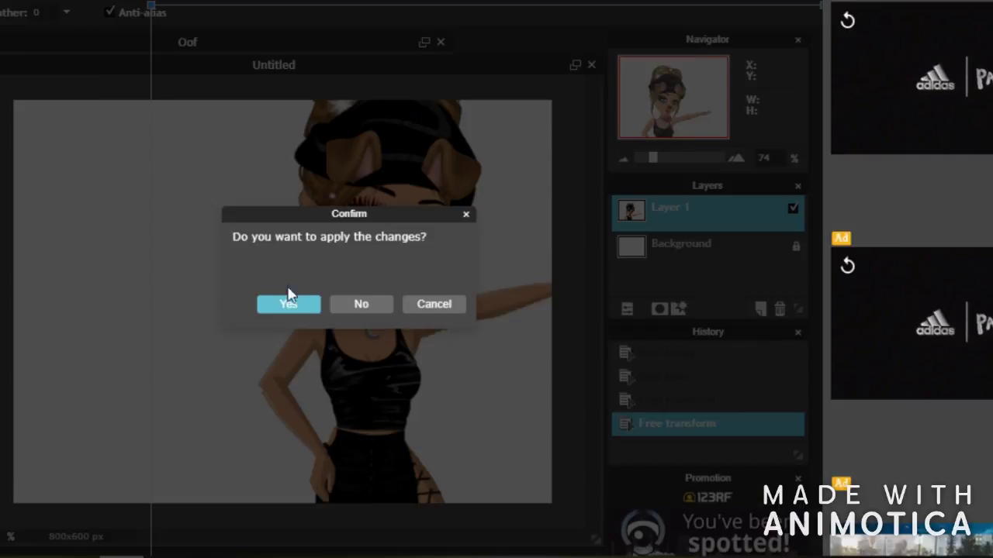
left_click(286, 303)
Add the dark textured picture as Layer 2, place it beneath Layer 1 and undo the stray brush stroke.
key("ctrl+d")
key("Delete")
key("ctrl+z")
left_click(78, 127)
left_click(354, 314)
left_click_drag(682, 208, 734, 279)
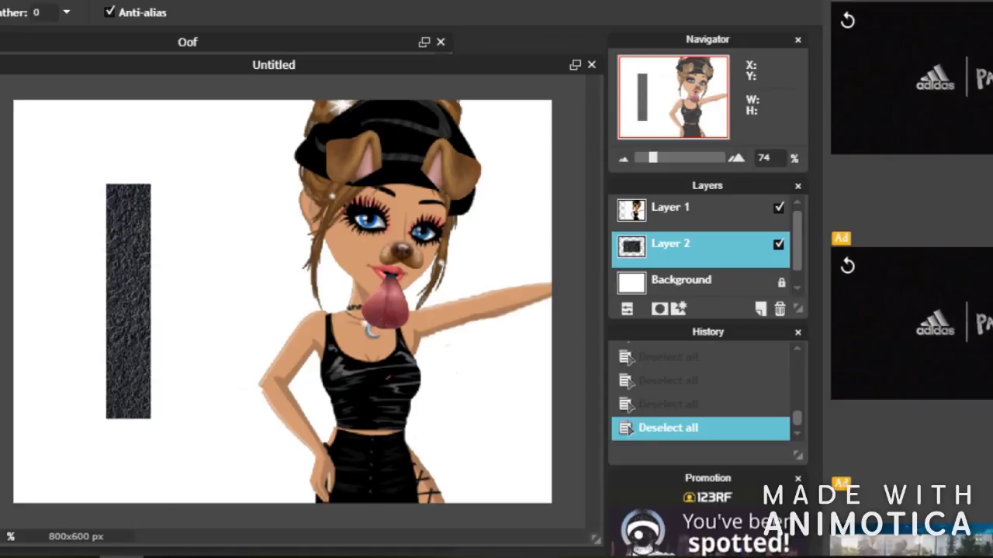
key("ctrl+z")
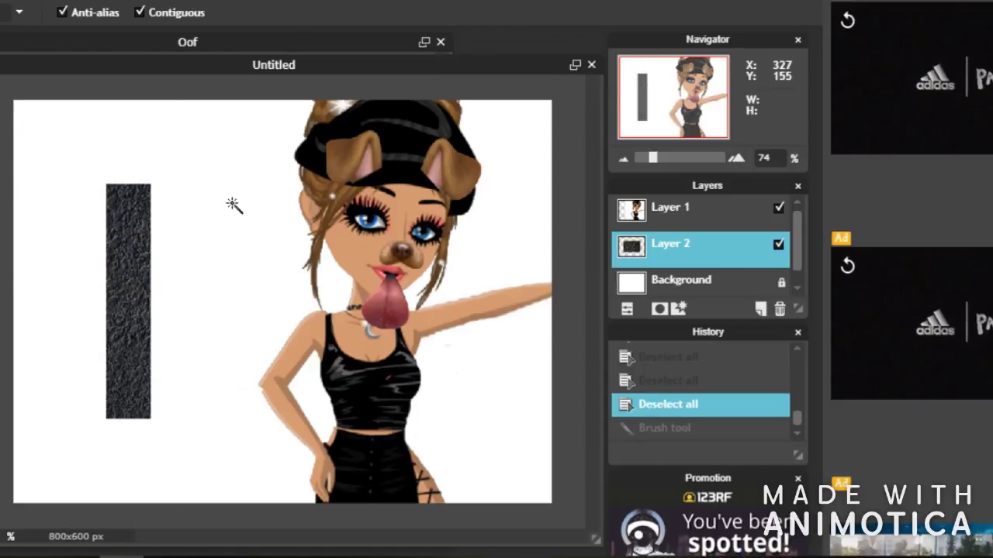
Clear the white areas around the character on Layer 1 with the Wand tool, including the gaps beside her arm and hair.
left_click(226, 199)
left_click(668, 208)
left_click(219, 164)
key("Delete")
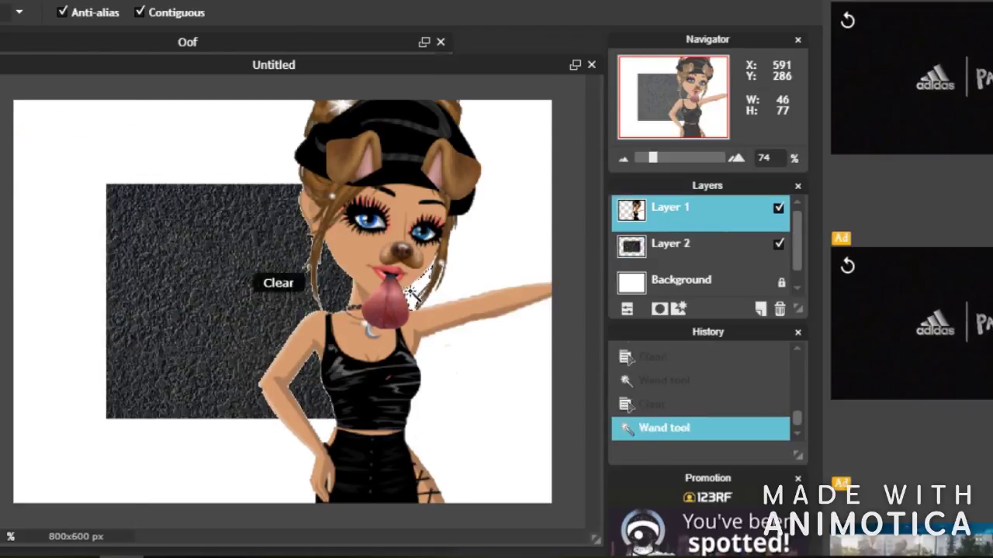
key("Delete")
scroll(519, 252, "up", 3)
left_click_drag(248, 94, 339, 175)
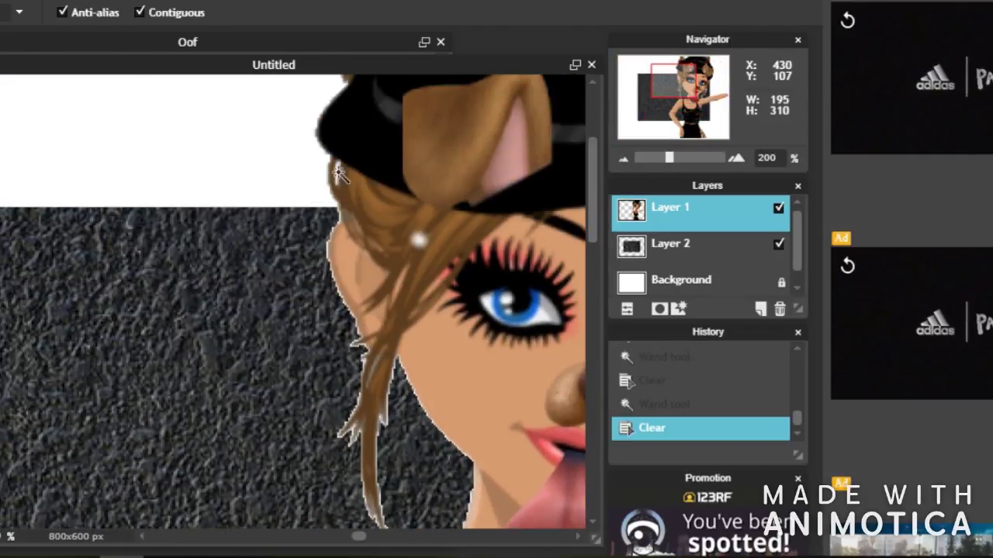
key("Delete")
scroll(336, 174, "down", 3)
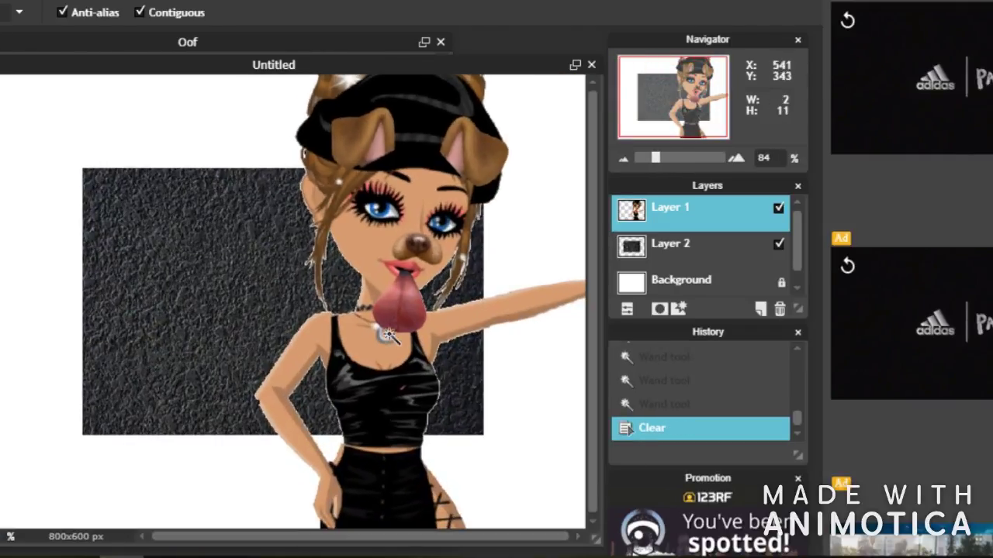
Move and enlarge the texture on Layer 2 with Free transform so it fills the whole canvas, and apply the changes.
left_click(670, 244)
key("ctrl+t")
left_click_drag(68, 167, 16, 78)
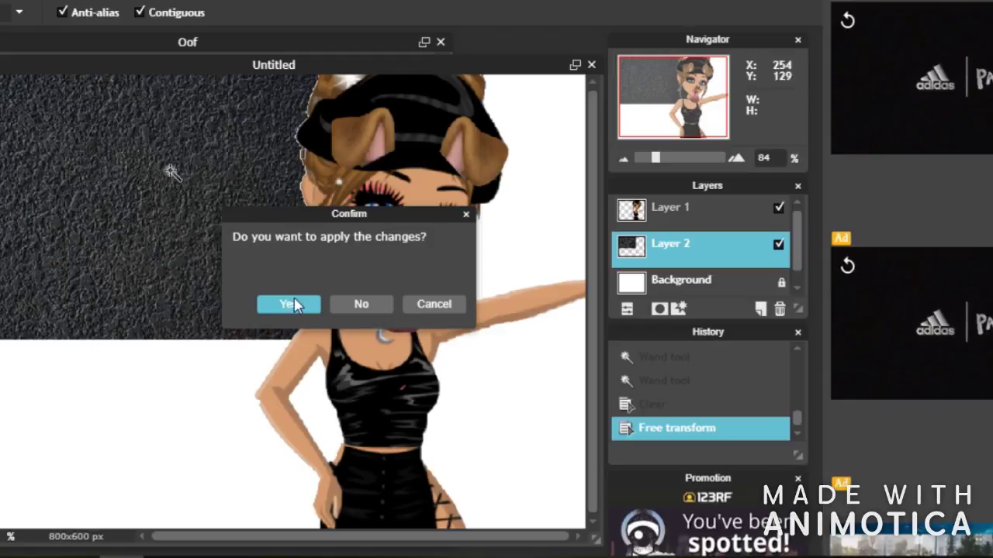
left_click(288, 303)
scroll(268, 290, "down", 3)
left_click(78, 120)
left_click_drag(439, 396, 598, 520)
key("Return")
Give the character on Layer 1 a drop shadow, a black outer glow and a black inner glow through Layer styles.
right_click(640, 213)
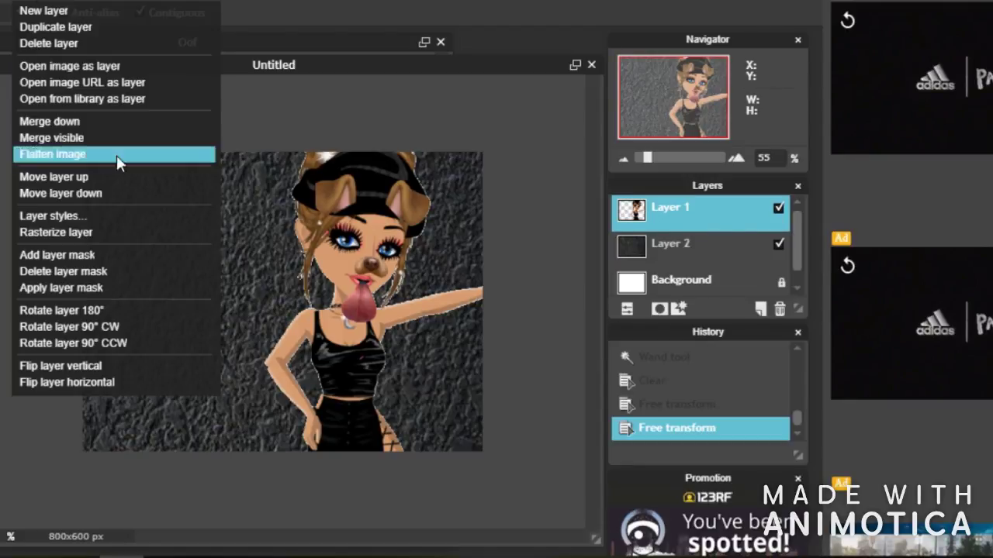
left_click(51, 216)
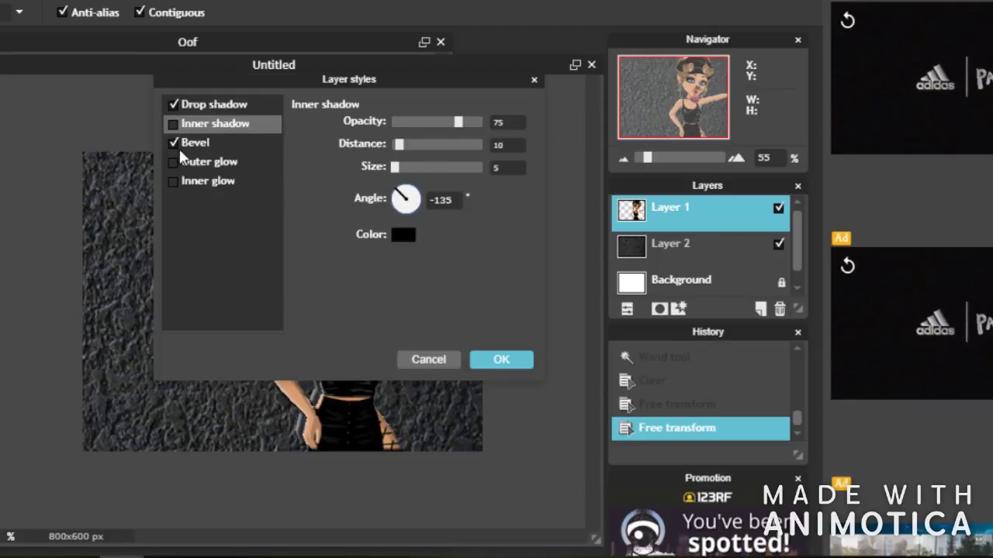
left_click(403, 234)
left_click(531, 396)
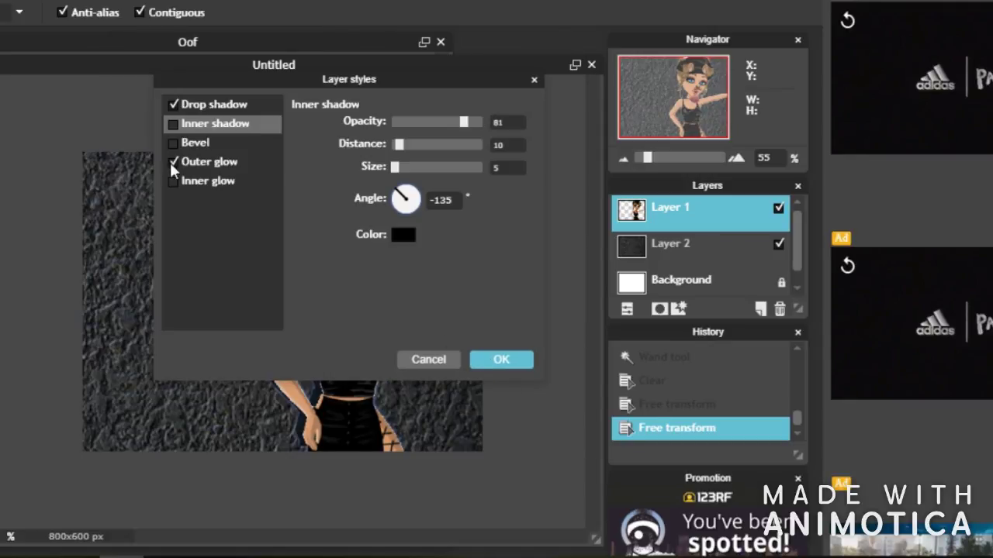
left_click(403, 193)
left_click(552, 398)
left_click(208, 181)
left_click(403, 193)
left_click(541, 394)
left_click(482, 367)
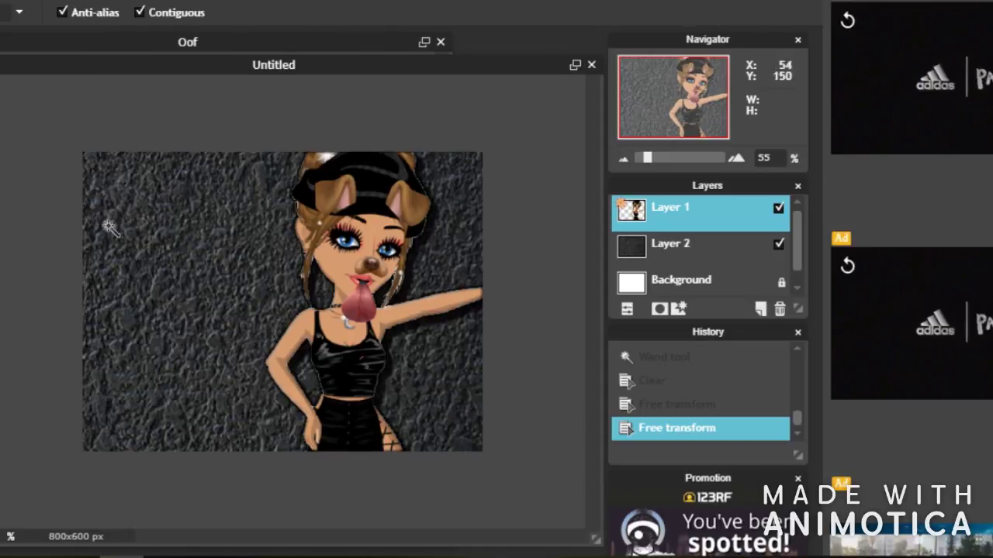
Review the inner glow settings in Layer 1's layer styles and accept them.
scroll(497, 225, "up", 4)
left_click(106, 2)
left_click(53, 216)
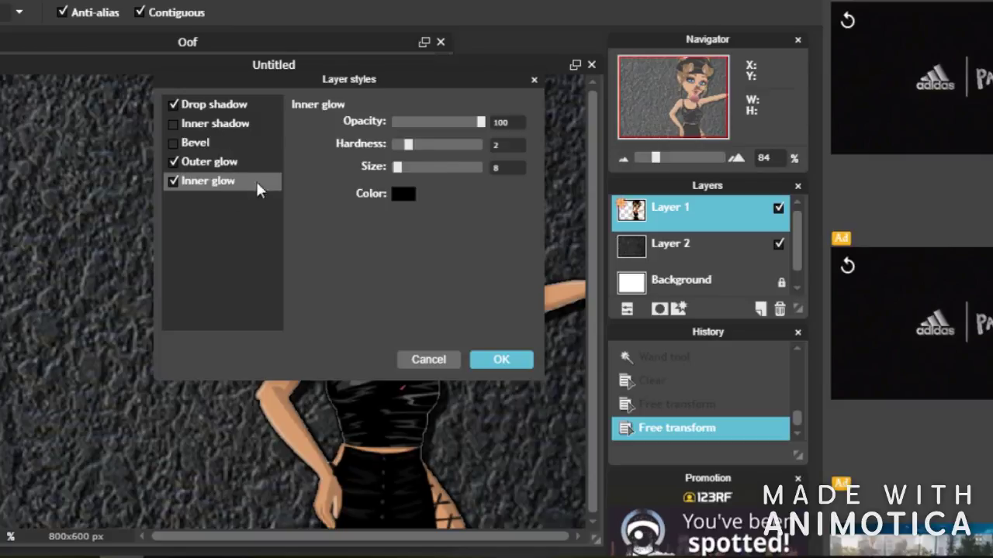
left_click(501, 359)
Select the white remnants among the hair strands on Layer 1 with the Wand tool and clear them.
scroll(511, 357, "up", 4)
left_click_drag(594, 302, 594, 342)
scroll(504, 178, "up", 3)
left_click(540, 161)
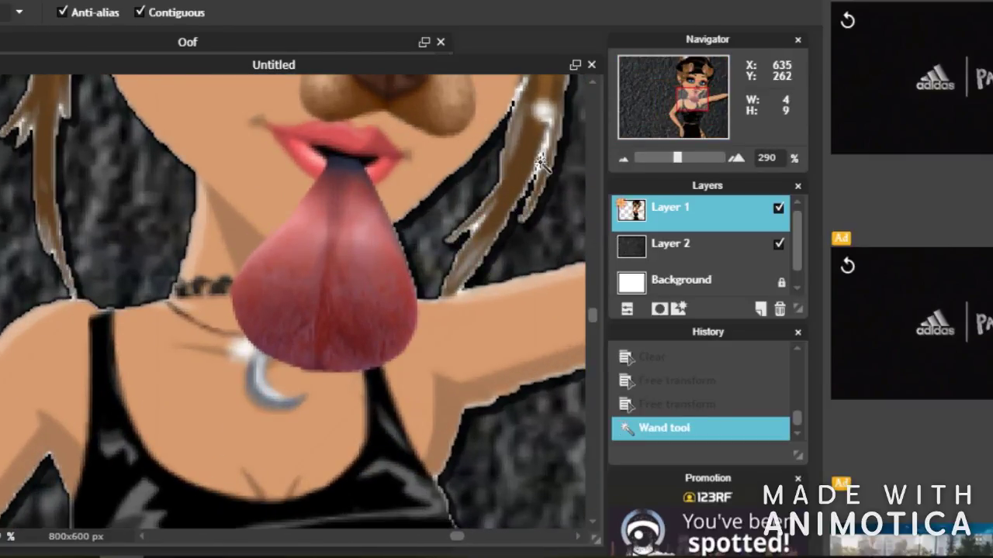
scroll(476, 233, "down", 6)
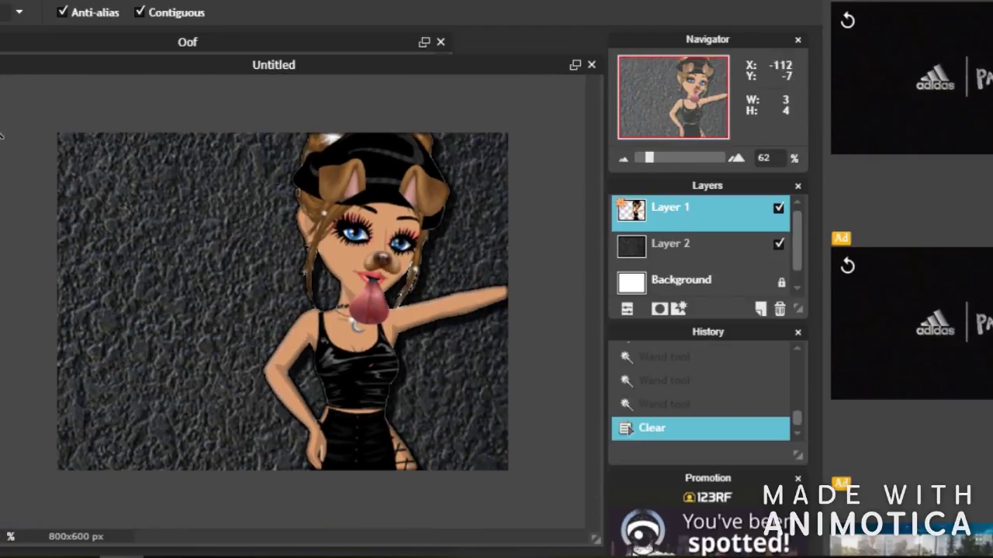
Hide Layer 1 and Layer 2, try Pencil strokes on the Background layer, and show both layers again.
left_click(779, 244)
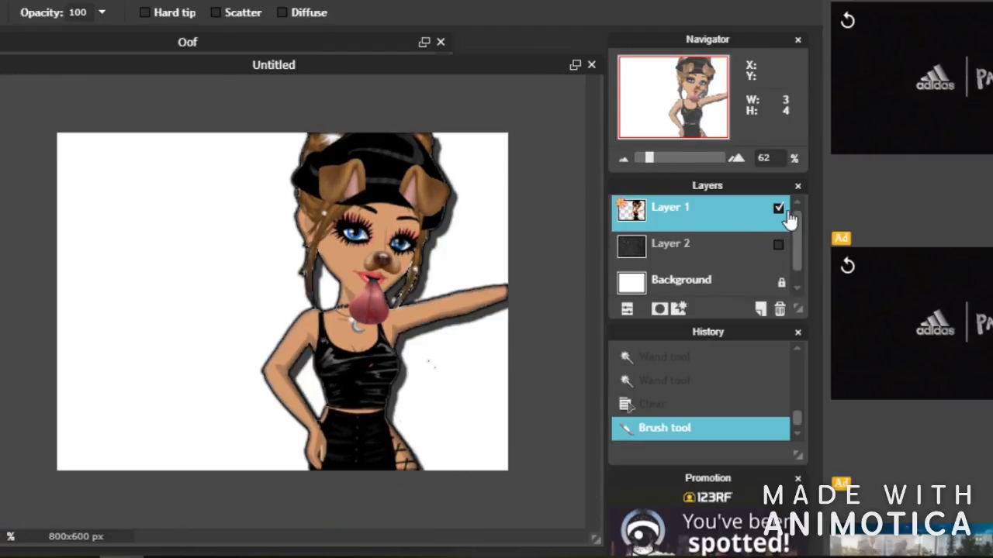
left_click(779, 208)
key("n")
left_click(681, 279)
left_click(67, 207)
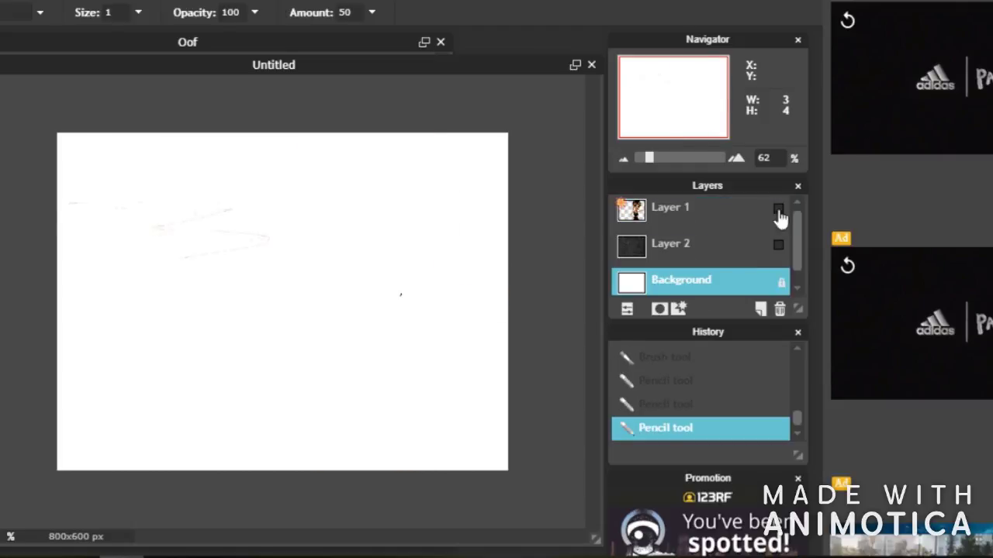
left_click(778, 208)
left_click(768, 250)
left_click(779, 244)
Deselect everything on Layer 1 and paint over the pink mark on the black top with the Brush tool.
scroll(401, 378, "up", 3)
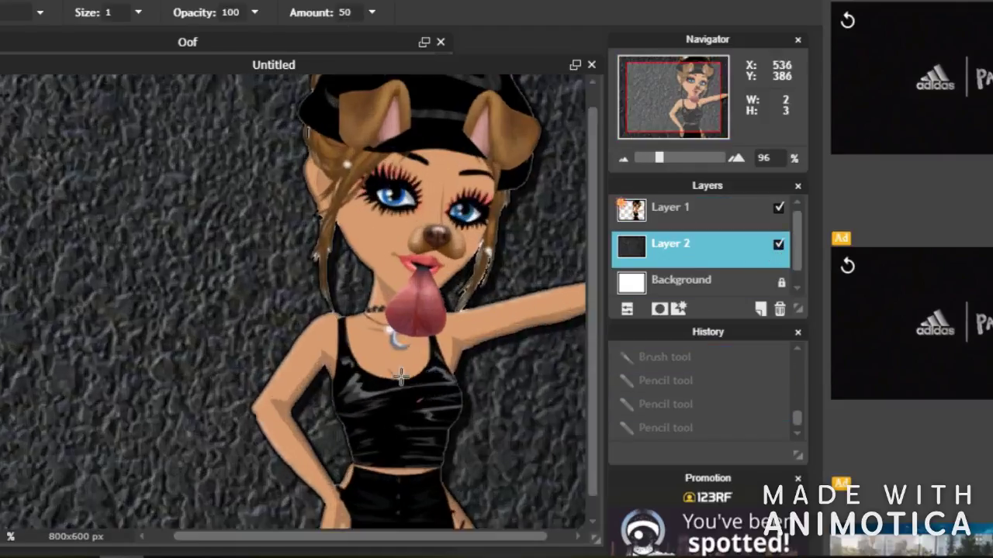
scroll(400, 378, "up", 2)
key("b")
left_click(671, 208)
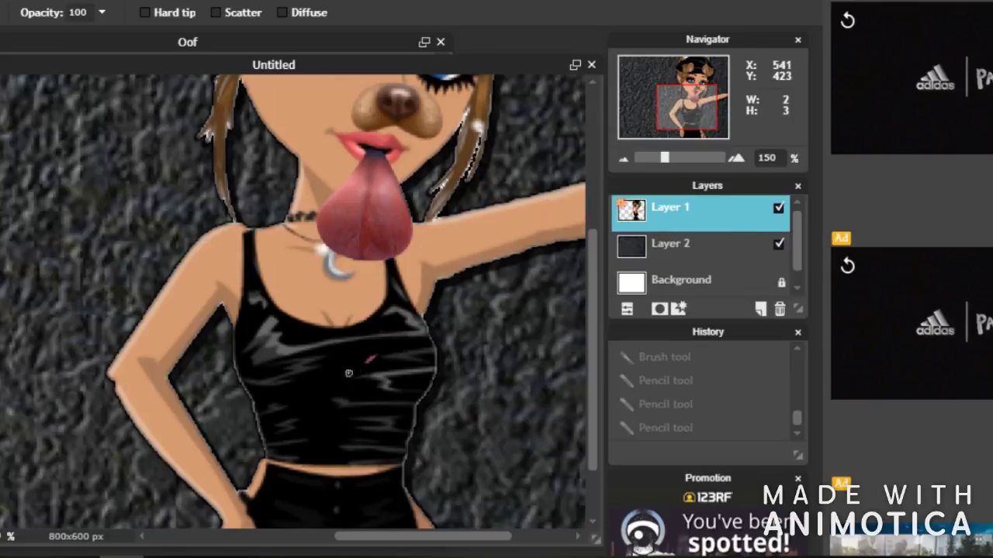
left_click(33, 1)
left_click(31, 193)
scroll(385, 331, "down", 4)
scroll(385, 331, "up", 2)
scroll(386, 331, "down", 2)
Save the image to the computer as Edit 2 in JPEG format at quality 100.
key("ctrl+s")
left_click_drag(581, 256, 627, 256)
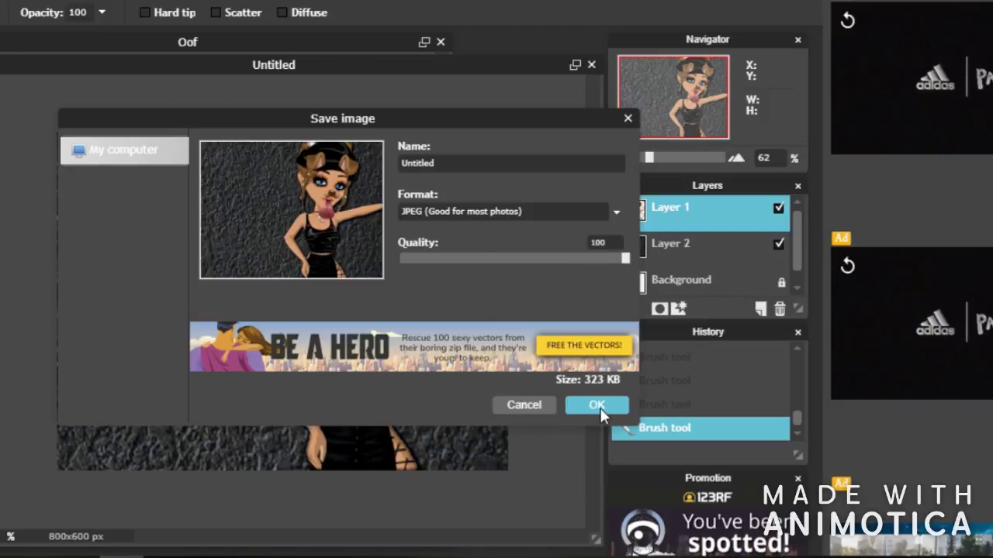
left_click(600, 408)
type("Edit 2")
key("Return")
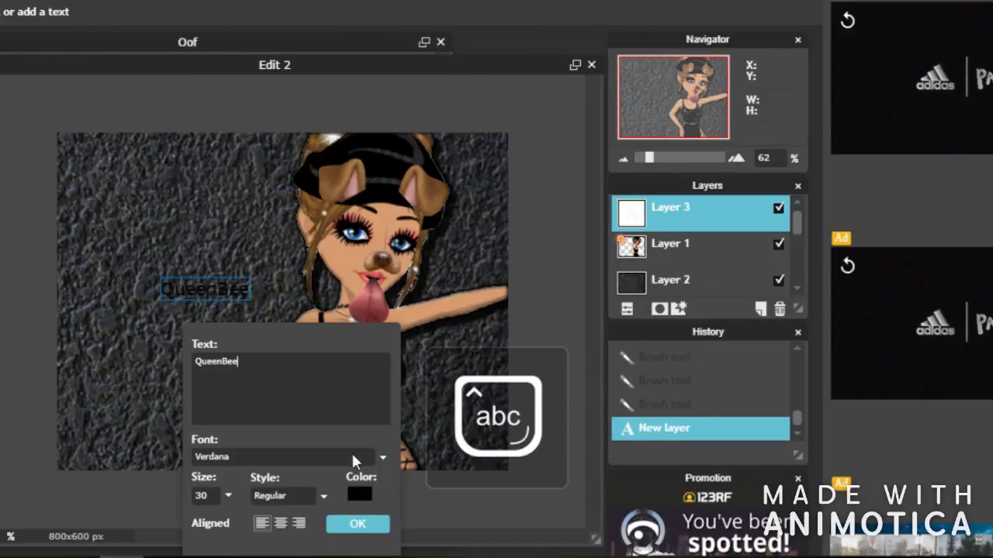
Add the text QueenBee in black Yu Gothic UI Semibold, size 20, at the picture's lower-left corner.
left_click(359, 494)
left_click(563, 394)
left_click(382, 456)
scroll(259, 486, "down", 4)
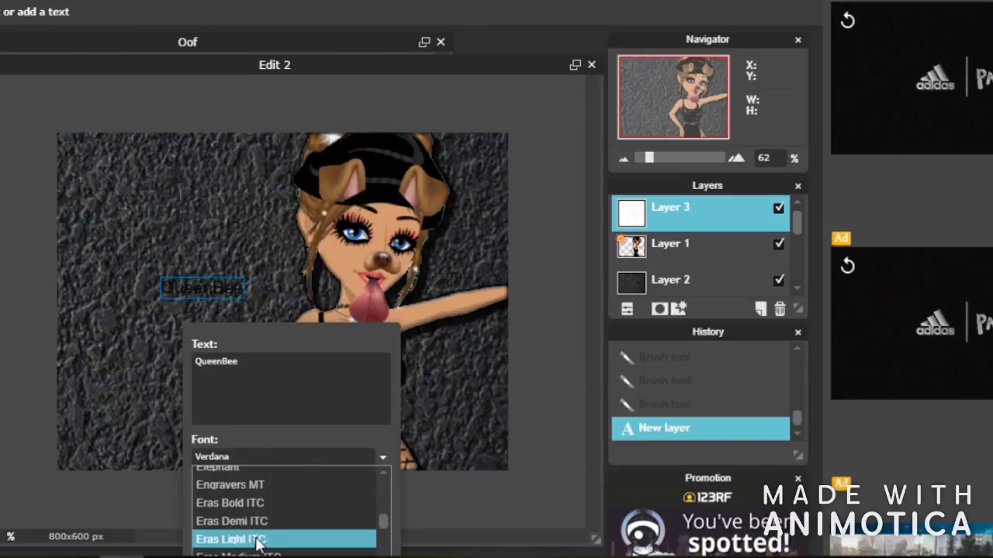
scroll(258, 533, "down", 10)
scroll(317, 448, "down", 3)
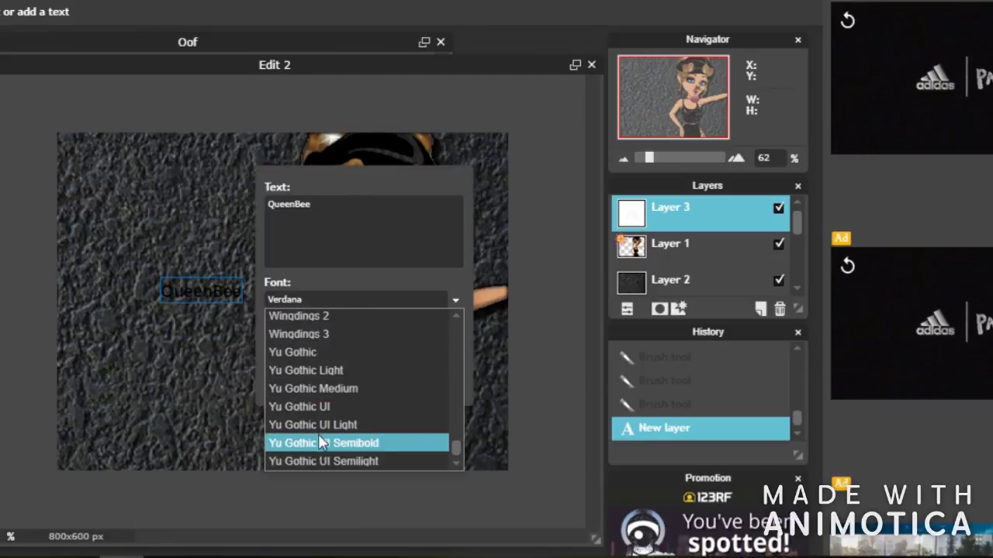
left_click(321, 442)
left_click(300, 338)
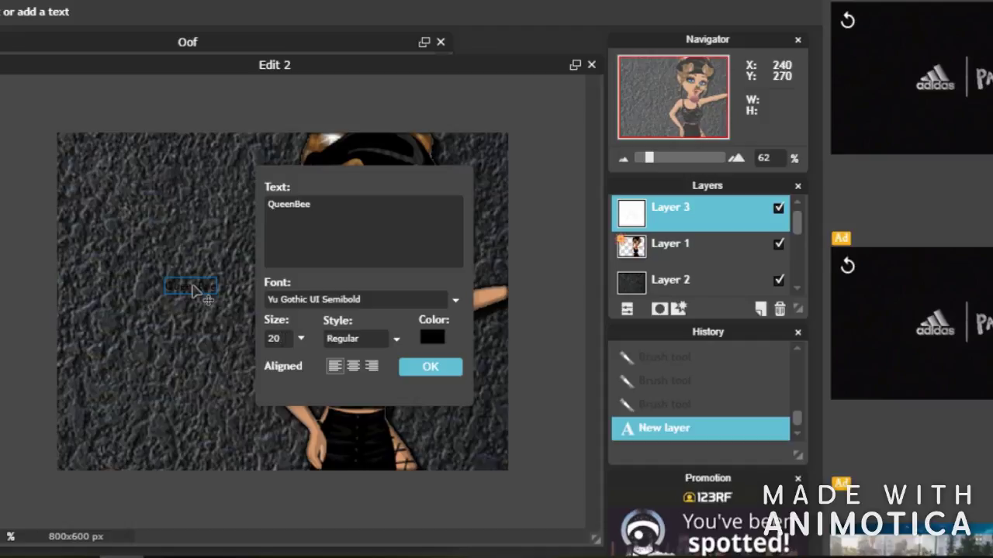
left_click(88, 462)
scroll(231, 476, "up", 1)
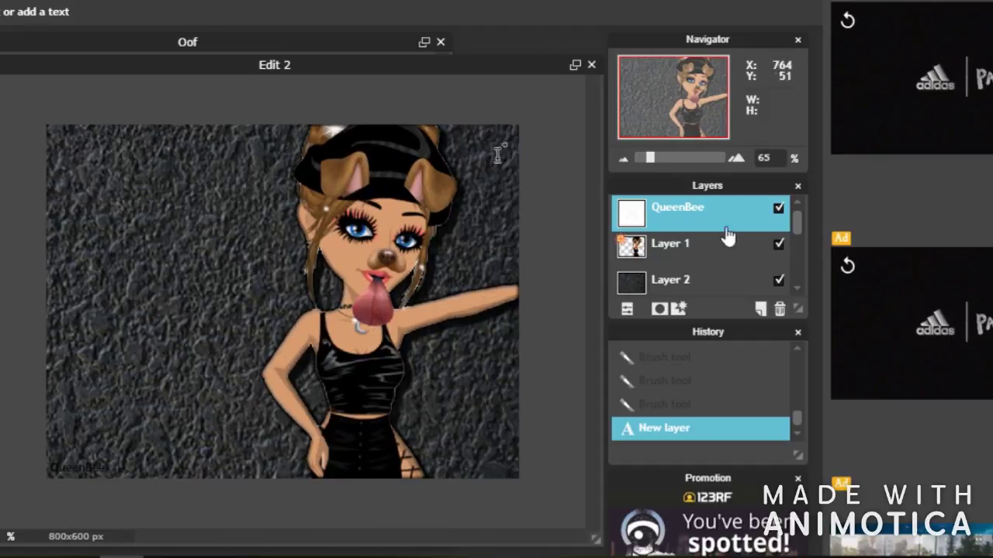
Darken the texture on Layer 2 with Brightness & Contrast, using brightness about -10 and a slightly raised contrast.
left_click(670, 280)
left_click(31, 1)
left_click(74, 2)
left_click(100, 9)
left_click_drag(350, 213, 341, 213)
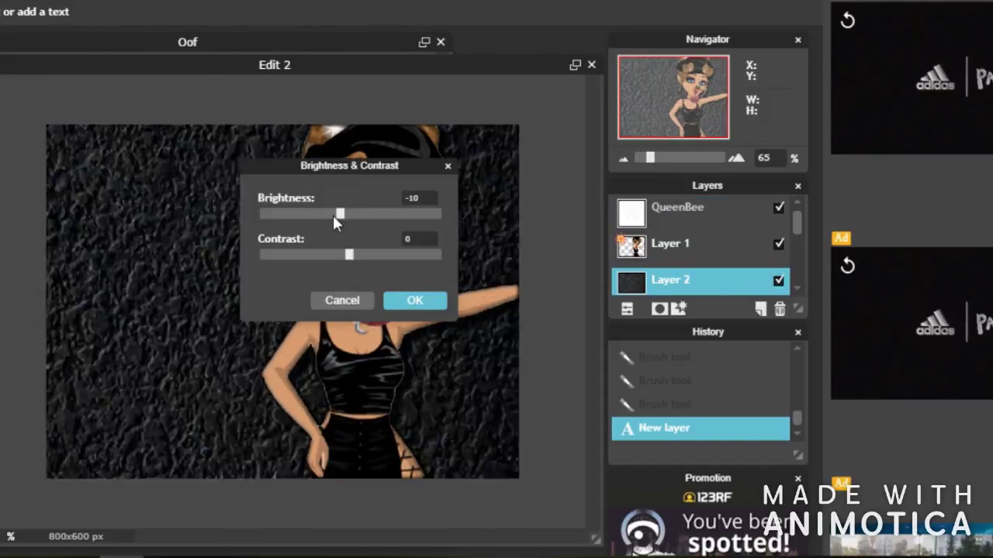
left_click_drag(353, 255, 360, 254)
left_click(415, 300)
scroll(350, 270, "up", 1)
scroll(351, 270, "down", 2)
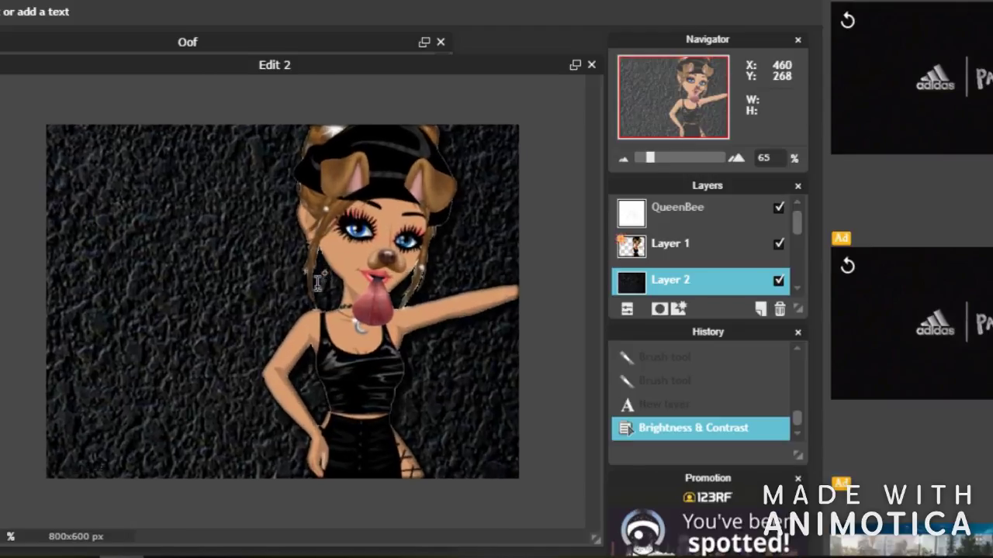
scroll(351, 270, "up", 2)
Save the darkened image with the QueenBee text to the computer in JPEG format.
left_click(12, 1)
left_click(31, 78)
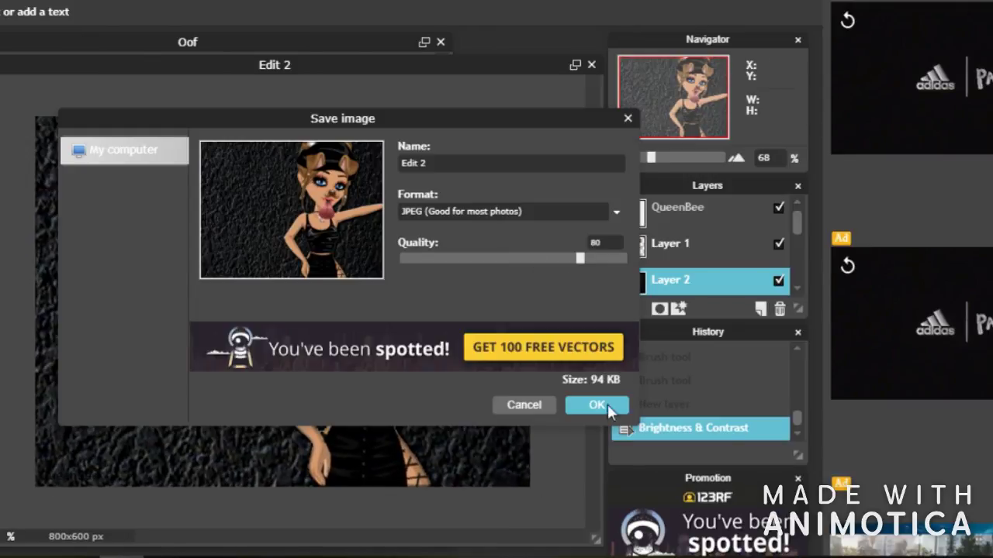
left_click(594, 406)
key("Return")
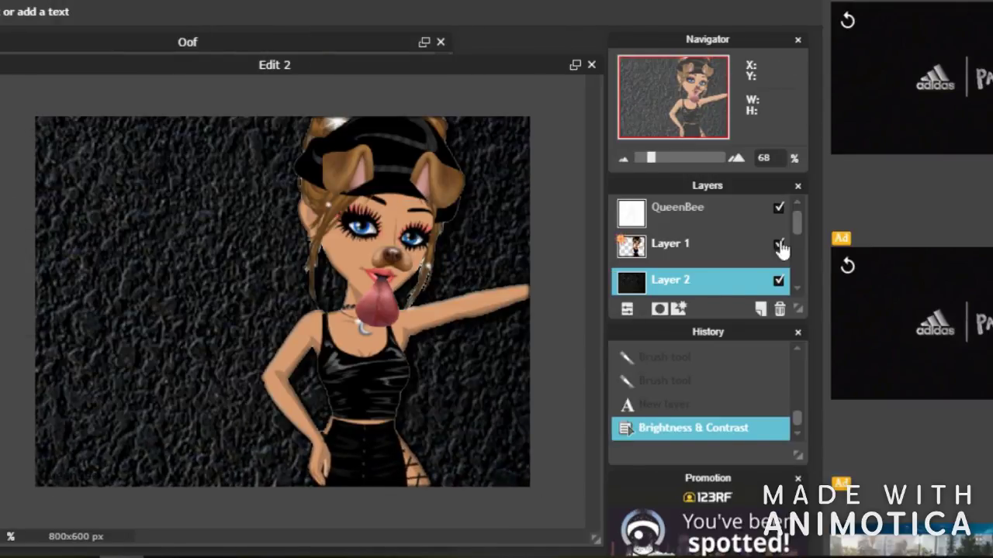
Hide the QueenBee text layer and save the image as Edit 2 in JPEG format, replacing the existing file.
key("ctrl+s")
key("Return")
key("Return")
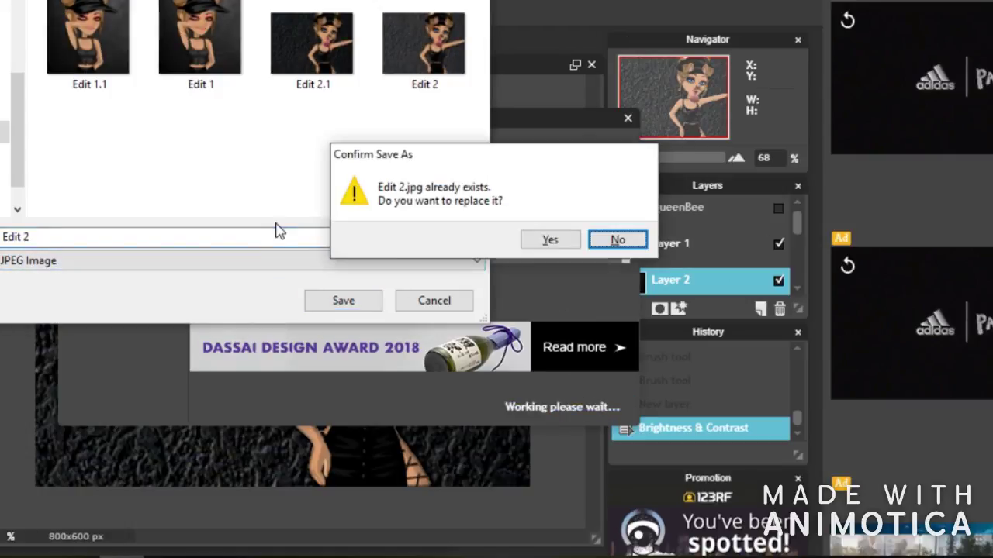
key("y")
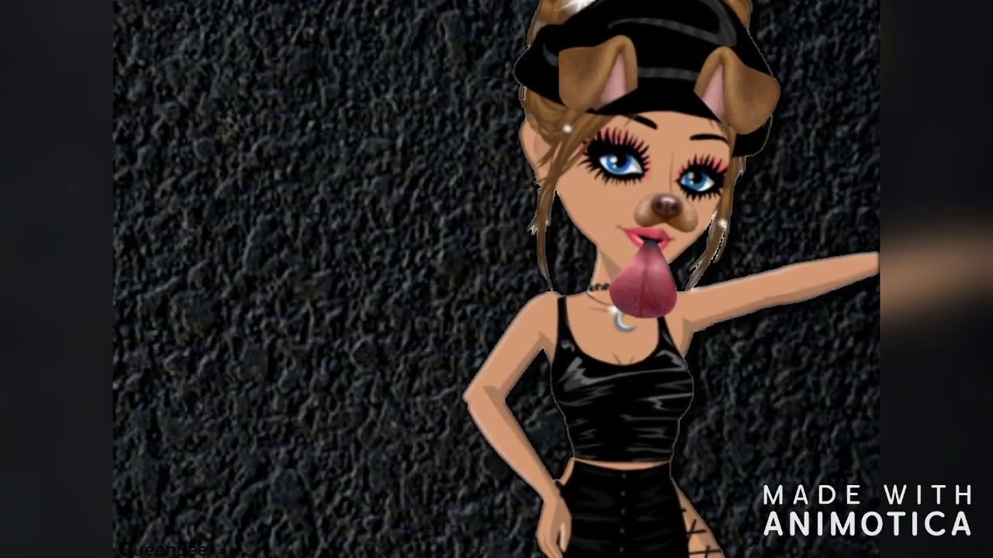